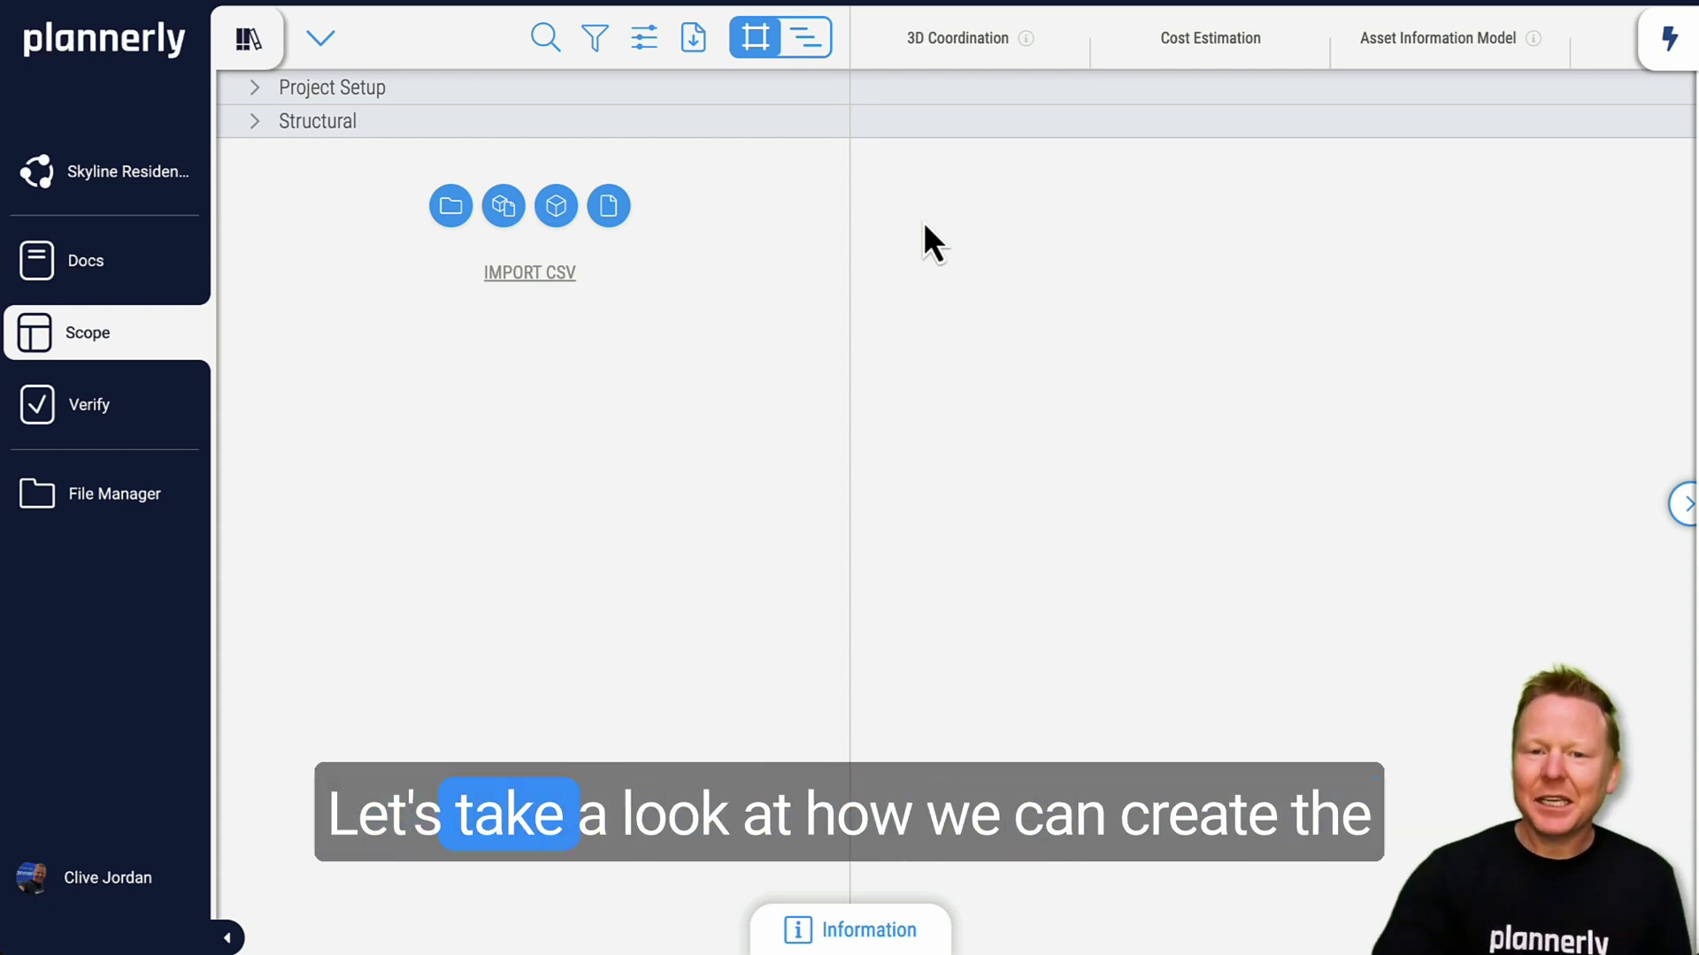
# Step: Expand the Project Setup and Structural groups and review the CDE setup task details
pyautogui.click(255, 93)
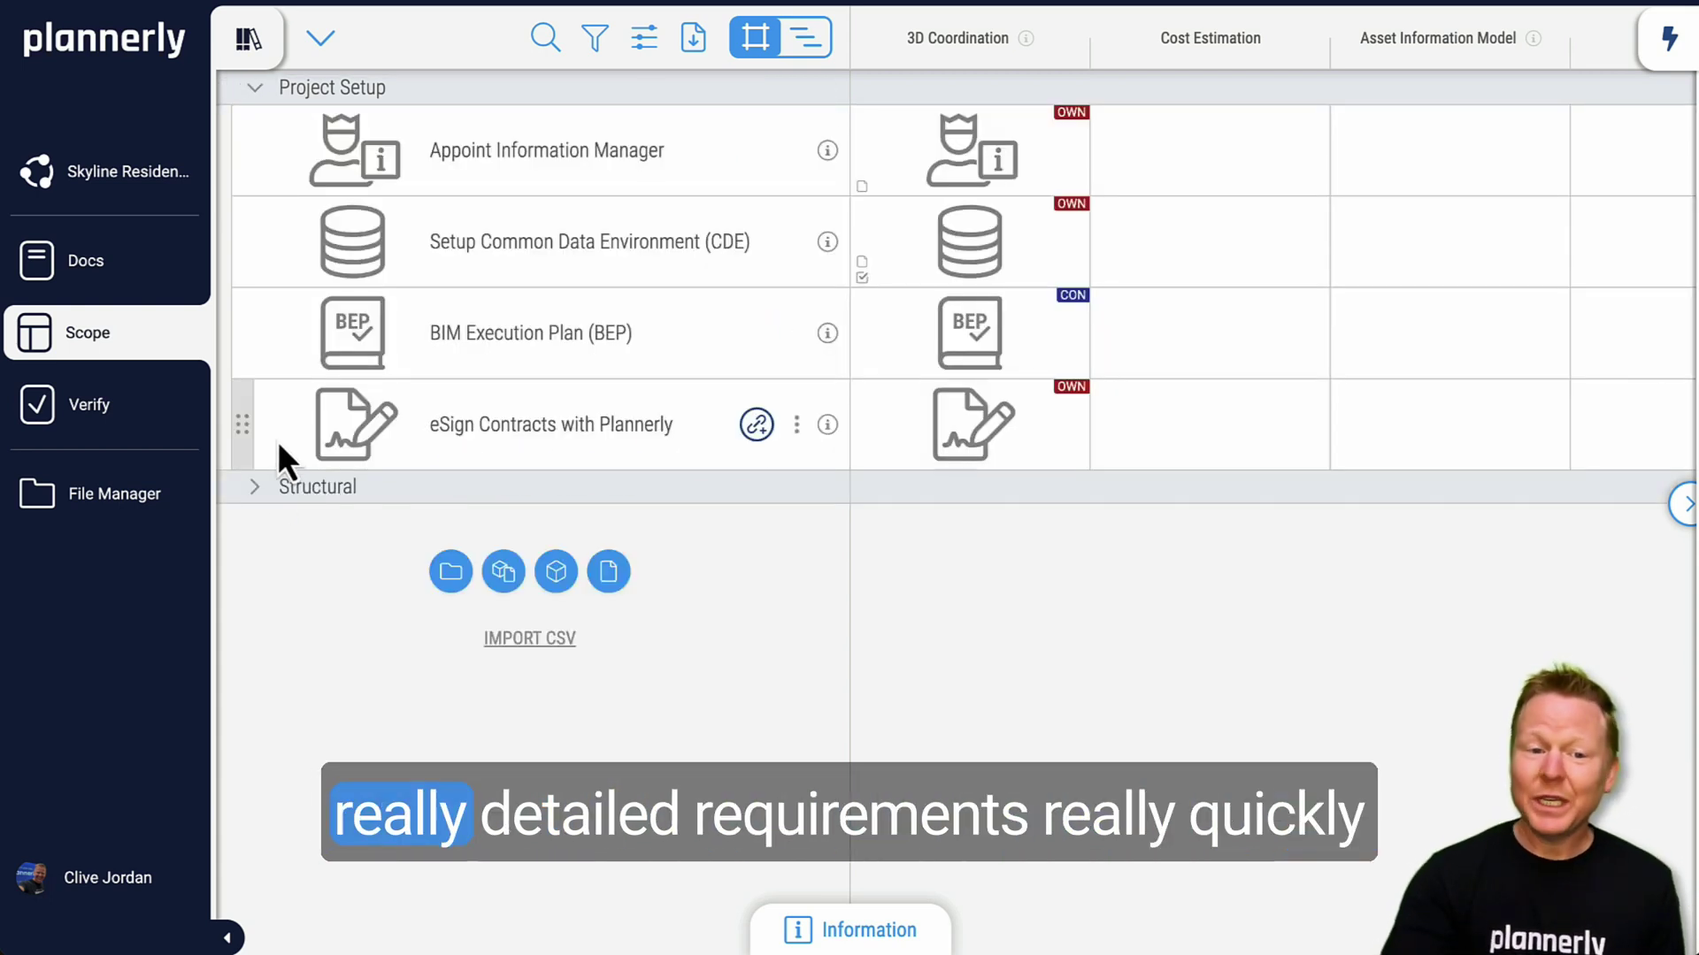
pyautogui.click(253, 489)
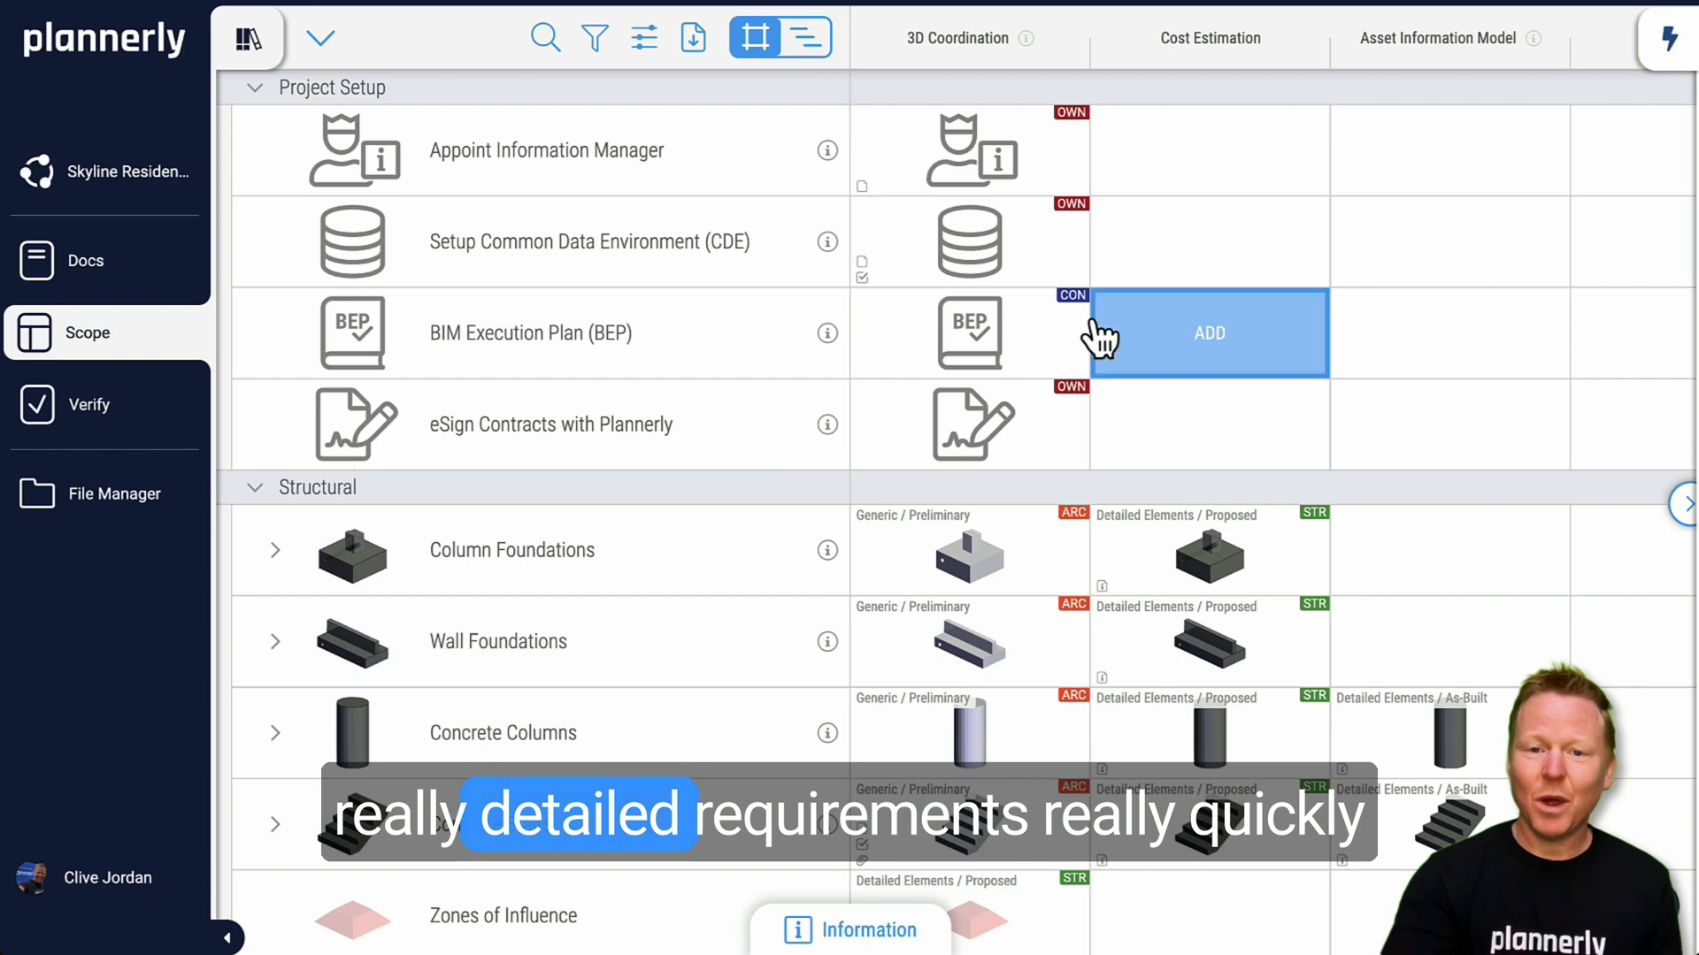
pyautogui.click(967, 243)
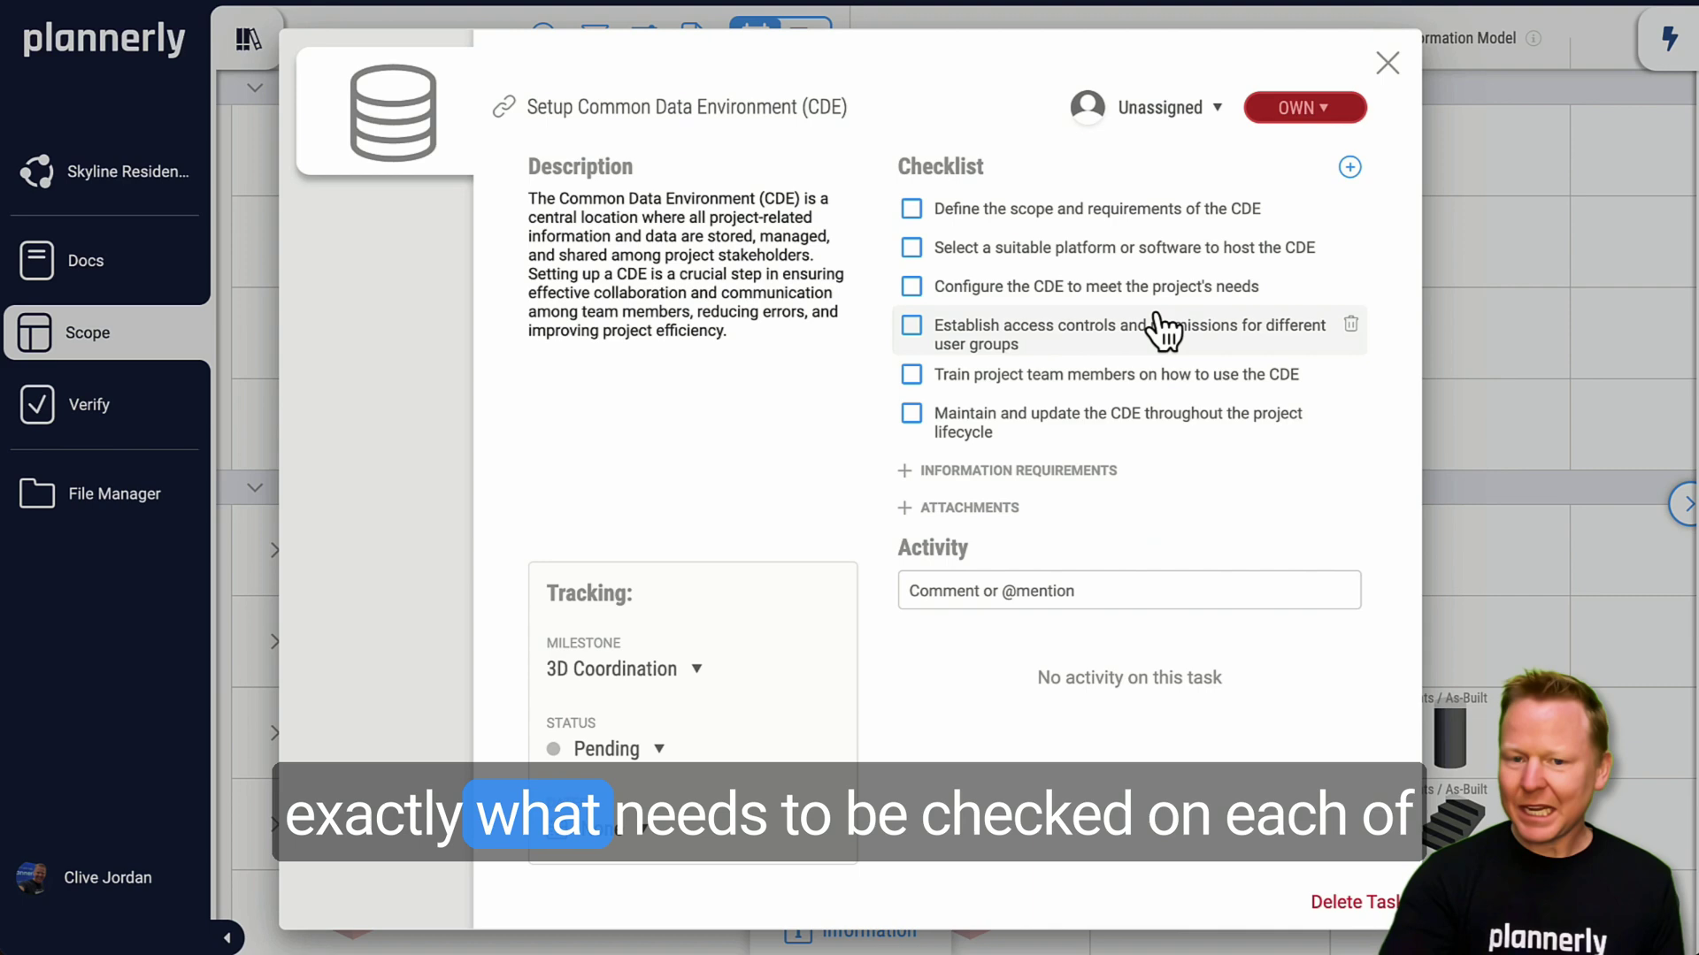
pyautogui.click(1386, 66)
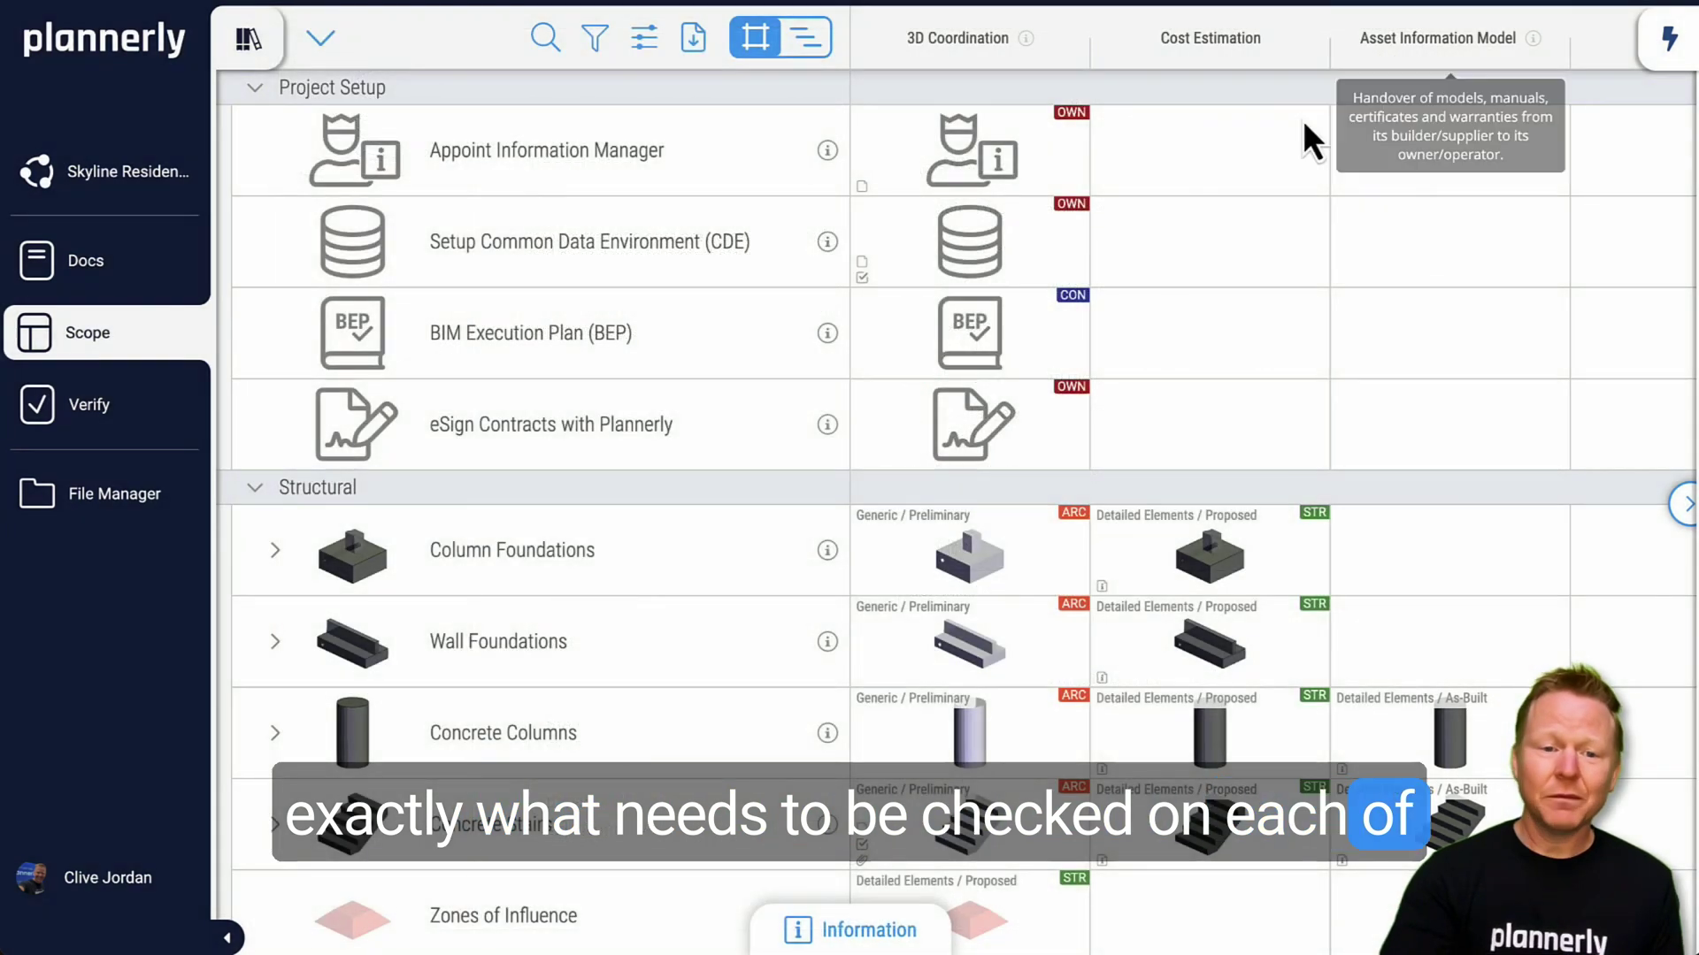
pyautogui.scroll(-4, 688, 515)
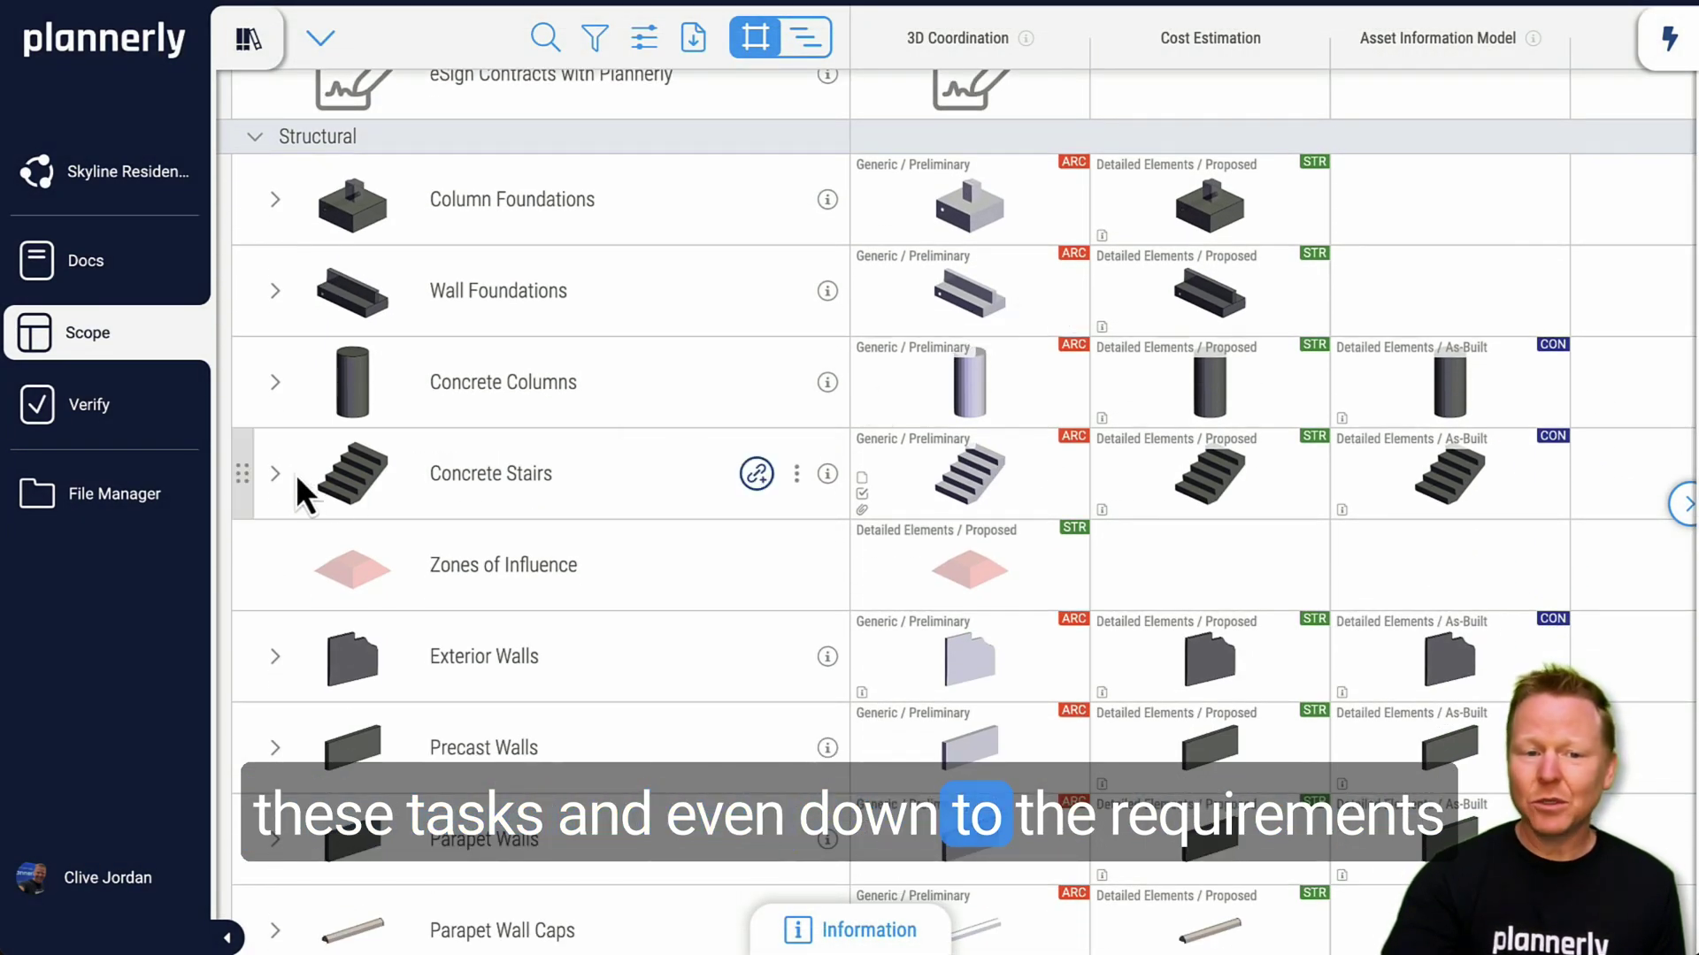
# Step: Expand Concrete Stairs to list its property requirements and review its 3D Coordination task
pyautogui.click(274, 474)
pyautogui.moveTo(960, 507)
pyautogui.click(964, 470)
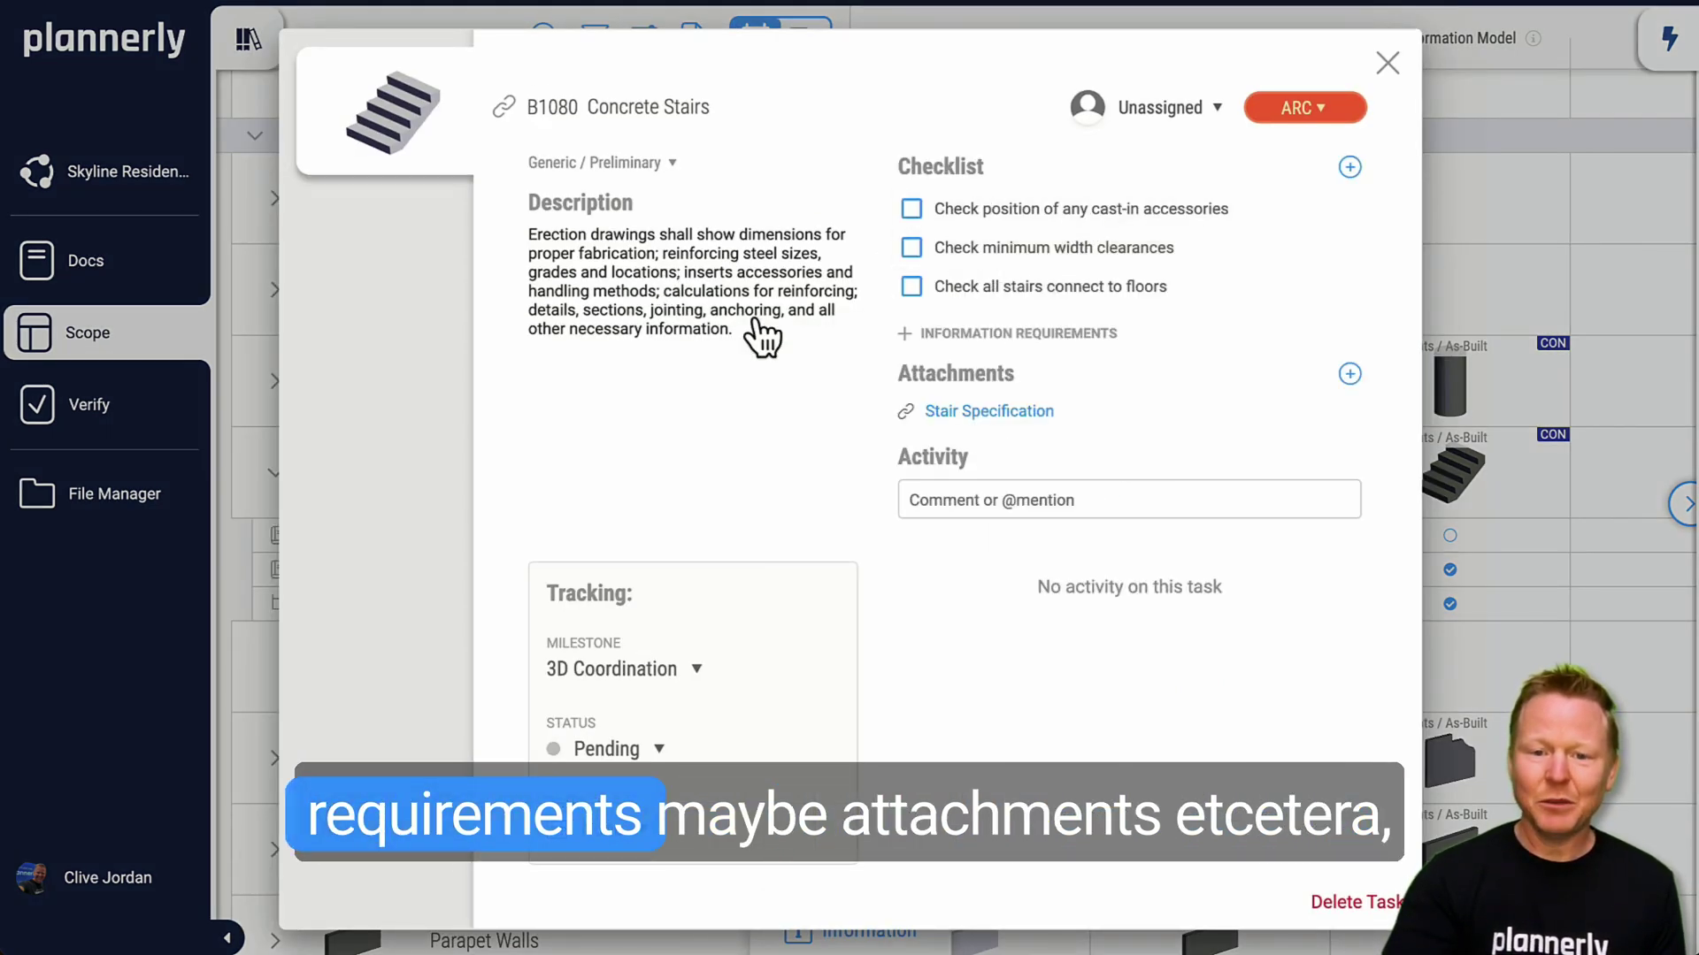
pyautogui.click(1467, 337)
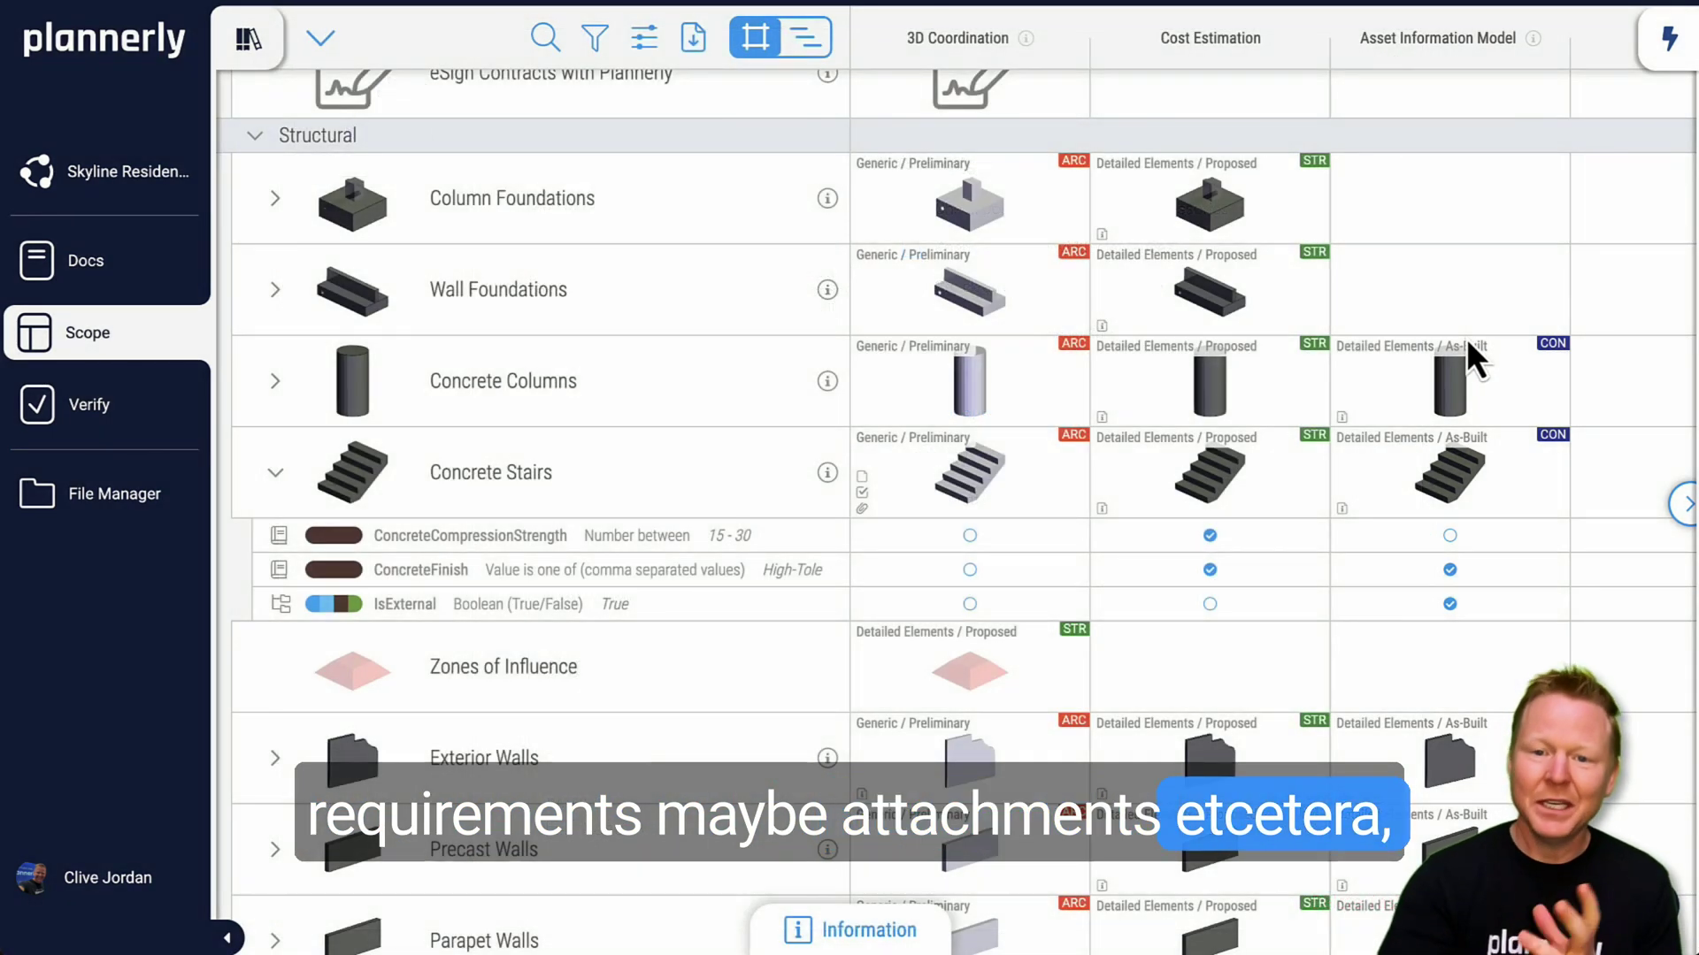
pyautogui.scroll(4, 1066, 336)
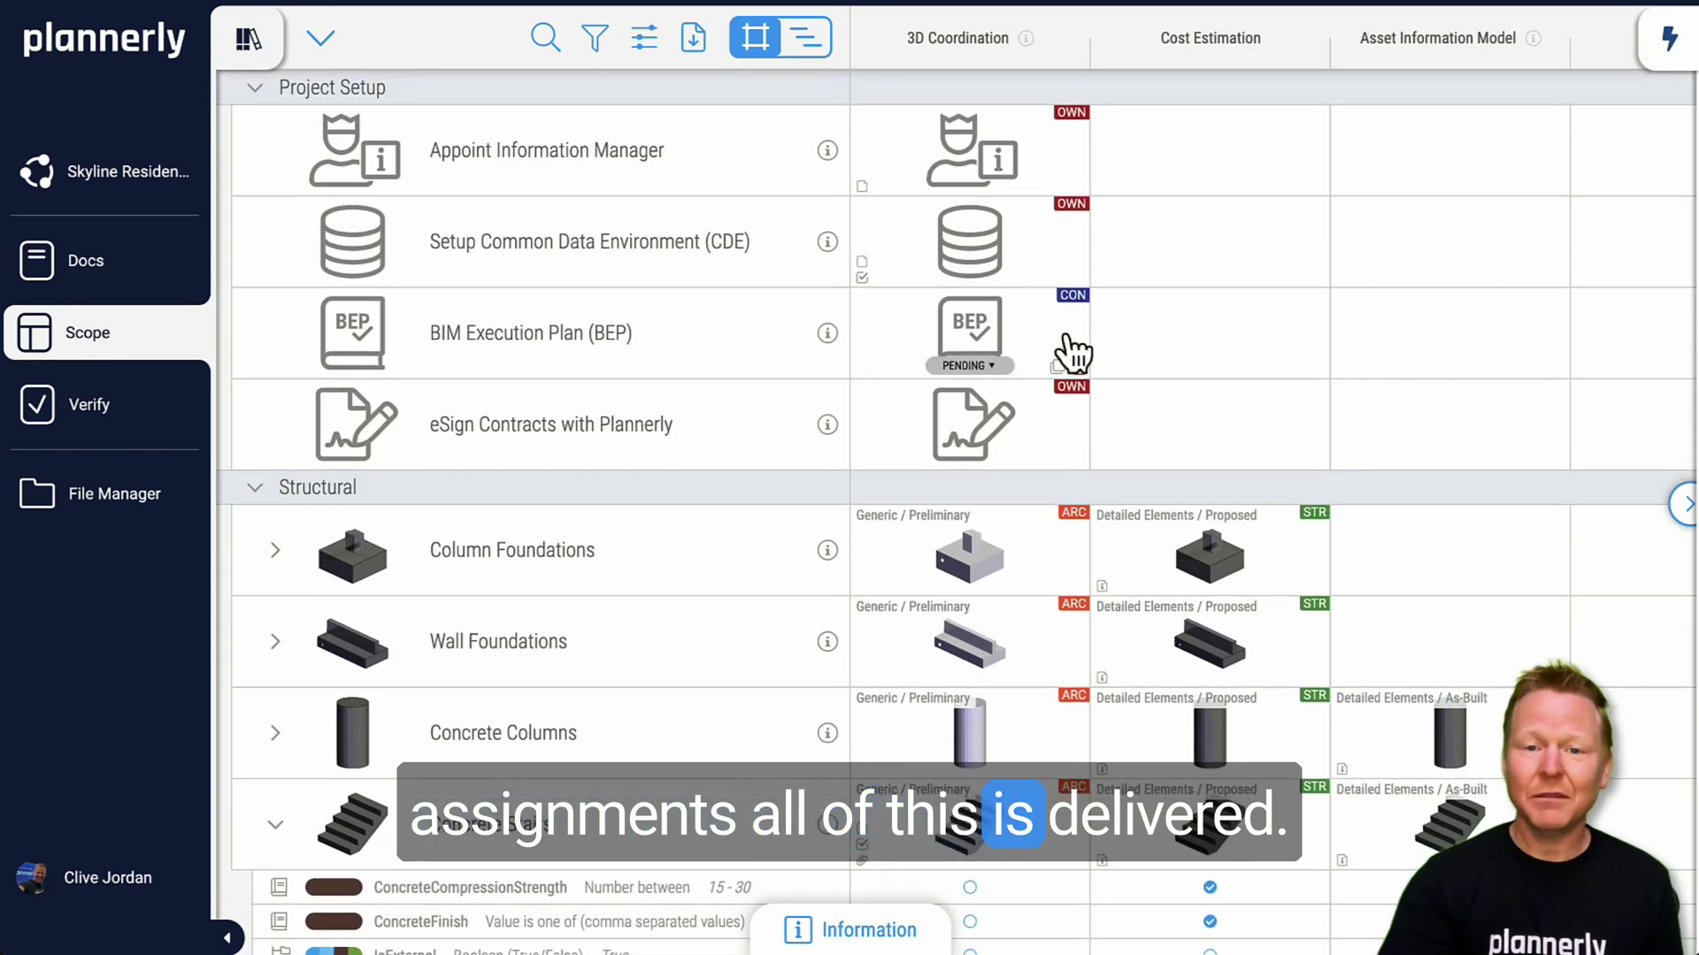
# Step: Delete the Asset Information Model, Cost Estimation and 3D Coordination milestones
pyautogui.click(979, 39)
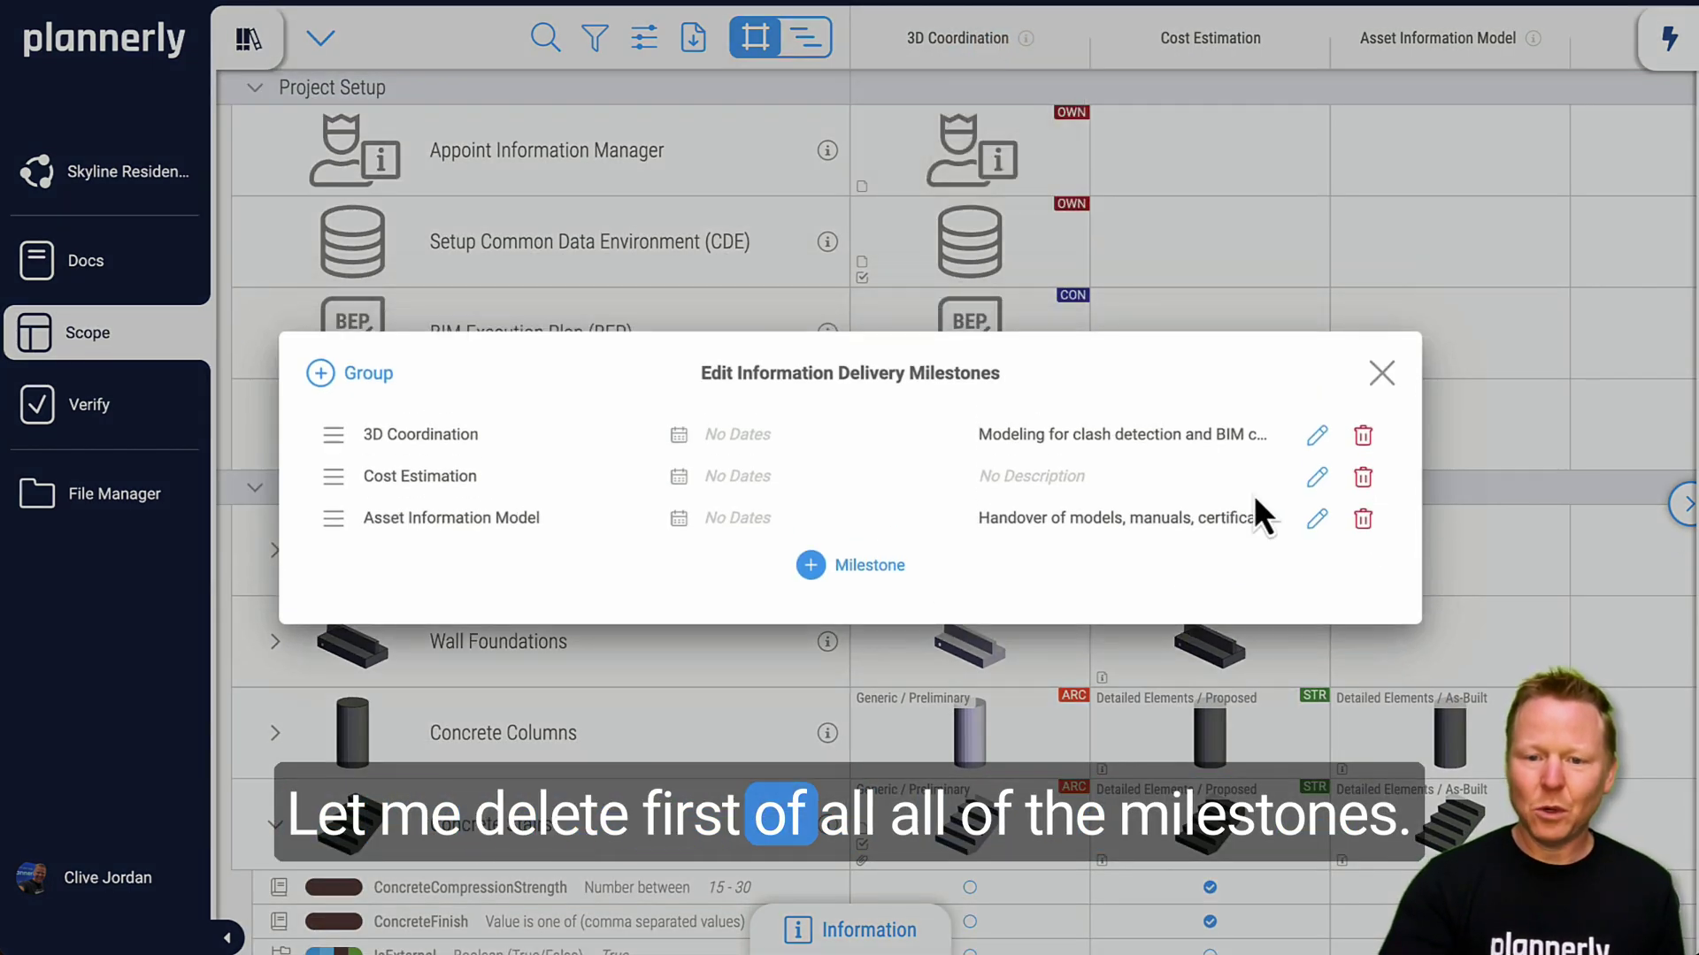
pyautogui.click(1362, 519)
pyautogui.click(1049, 542)
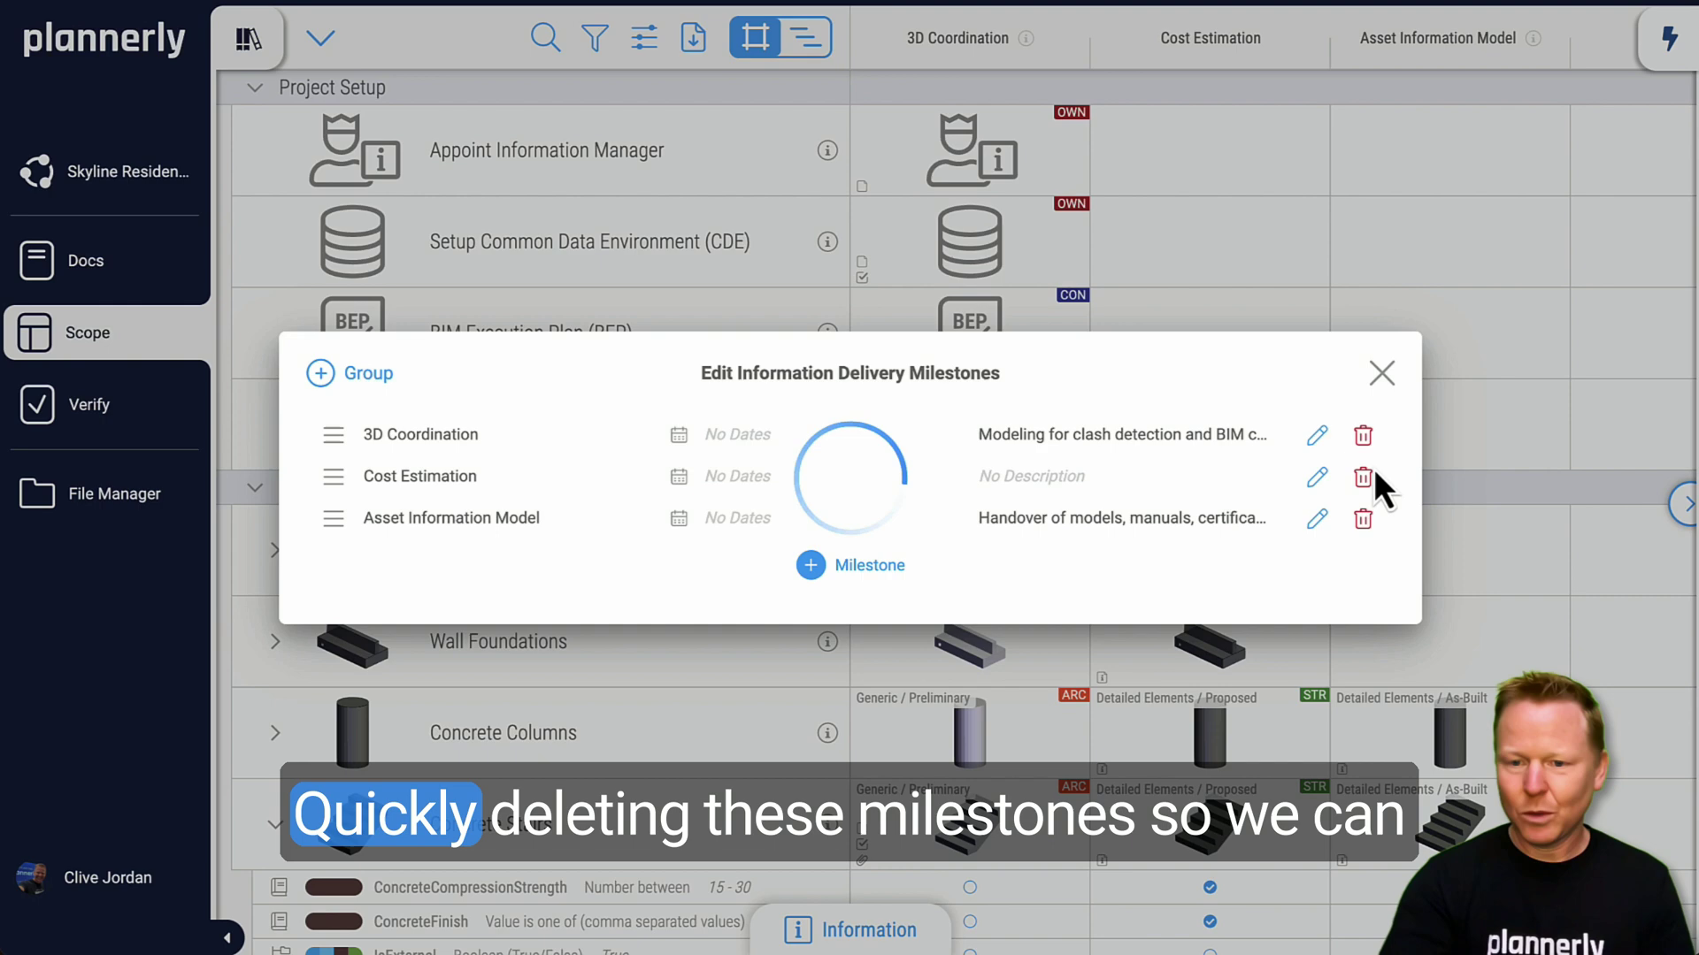
pyautogui.click(1363, 479)
pyautogui.press('Return')
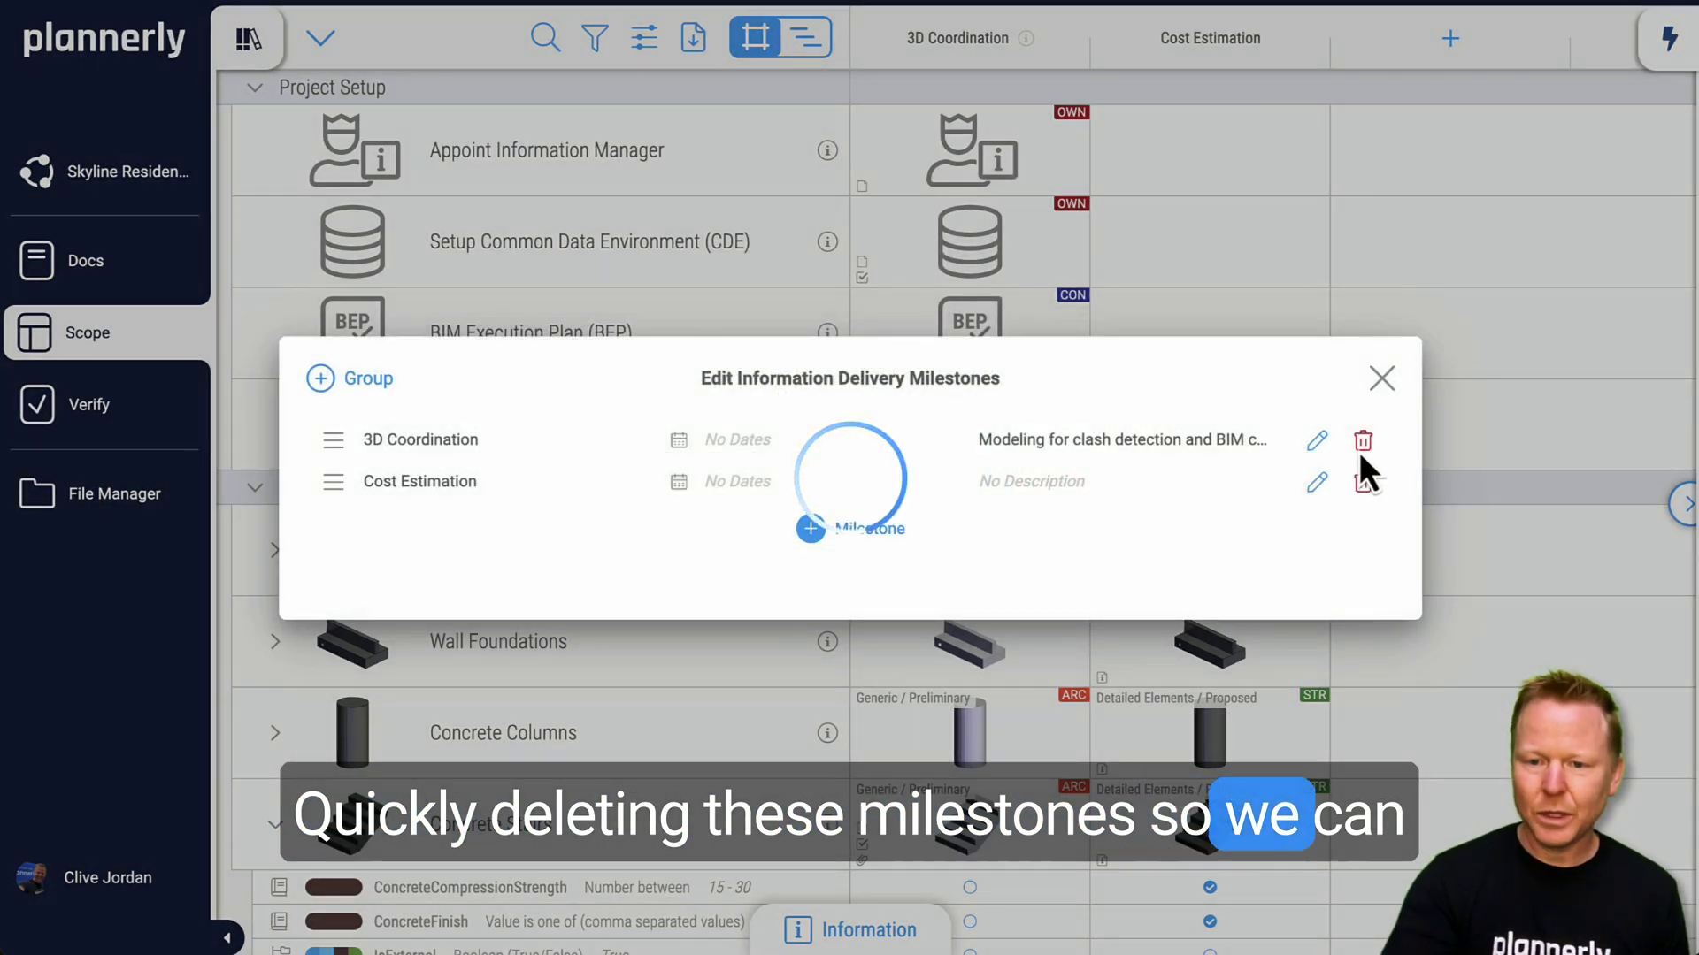
pyautogui.click(1362, 440)
pyautogui.click(1047, 506)
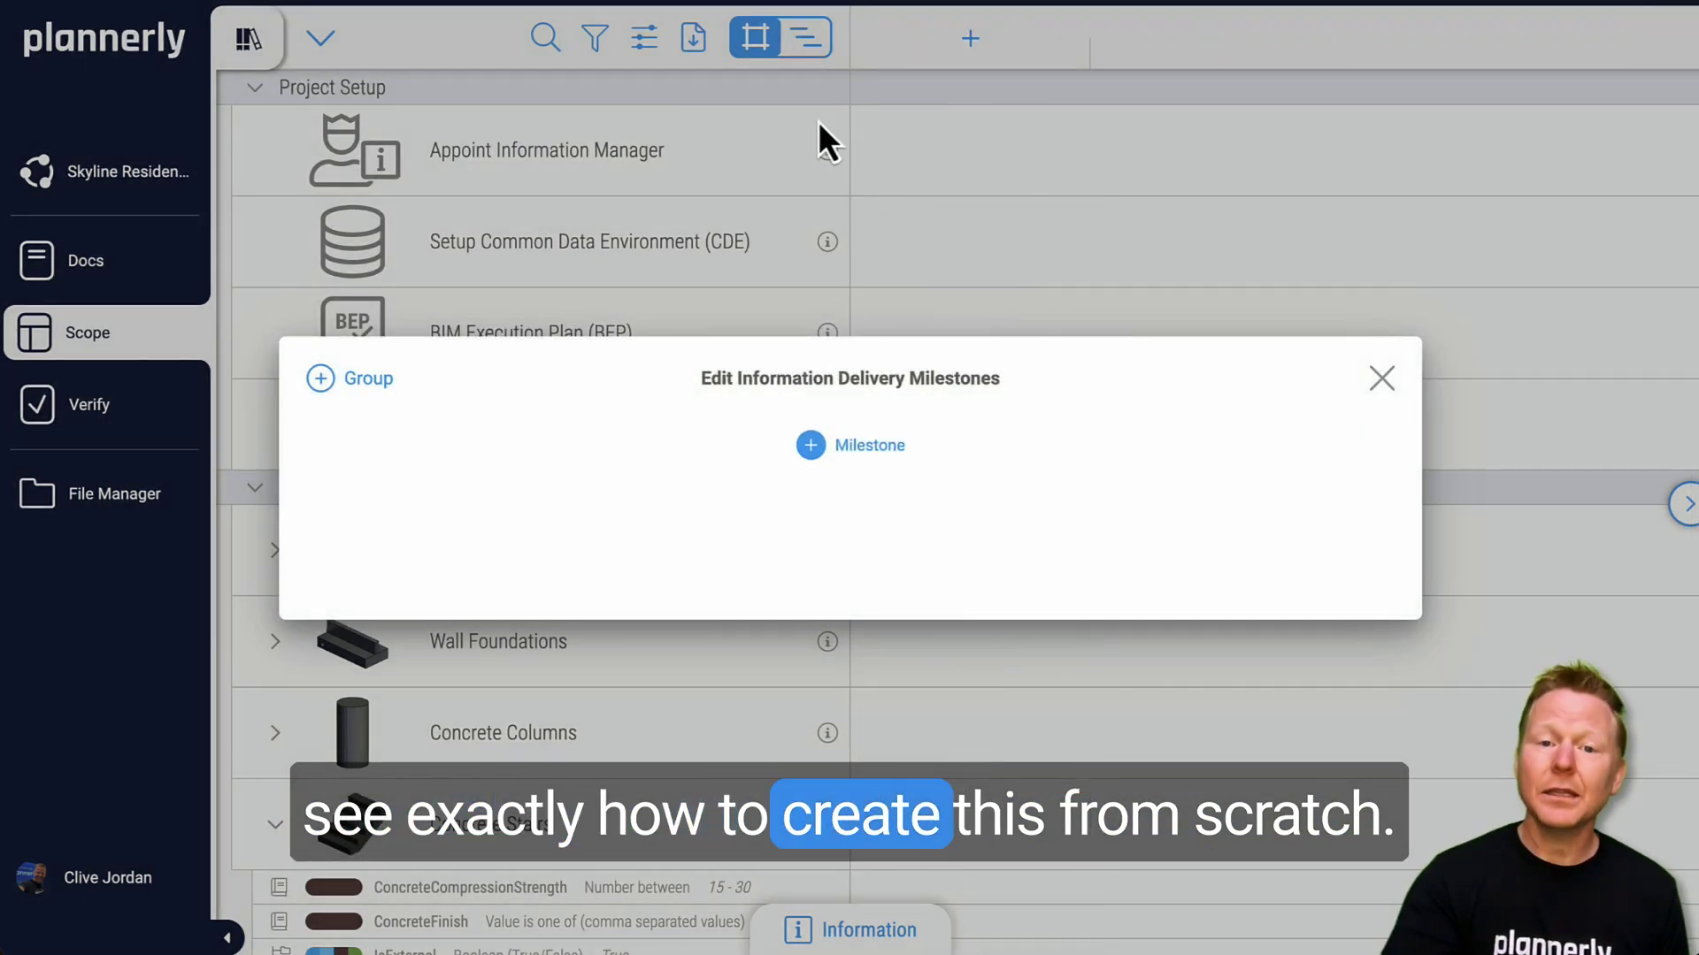
pyautogui.click(827, 94)
# Step: Delete the Project Setup and Structural folders from the scope
pyautogui.rightClick(830, 92)
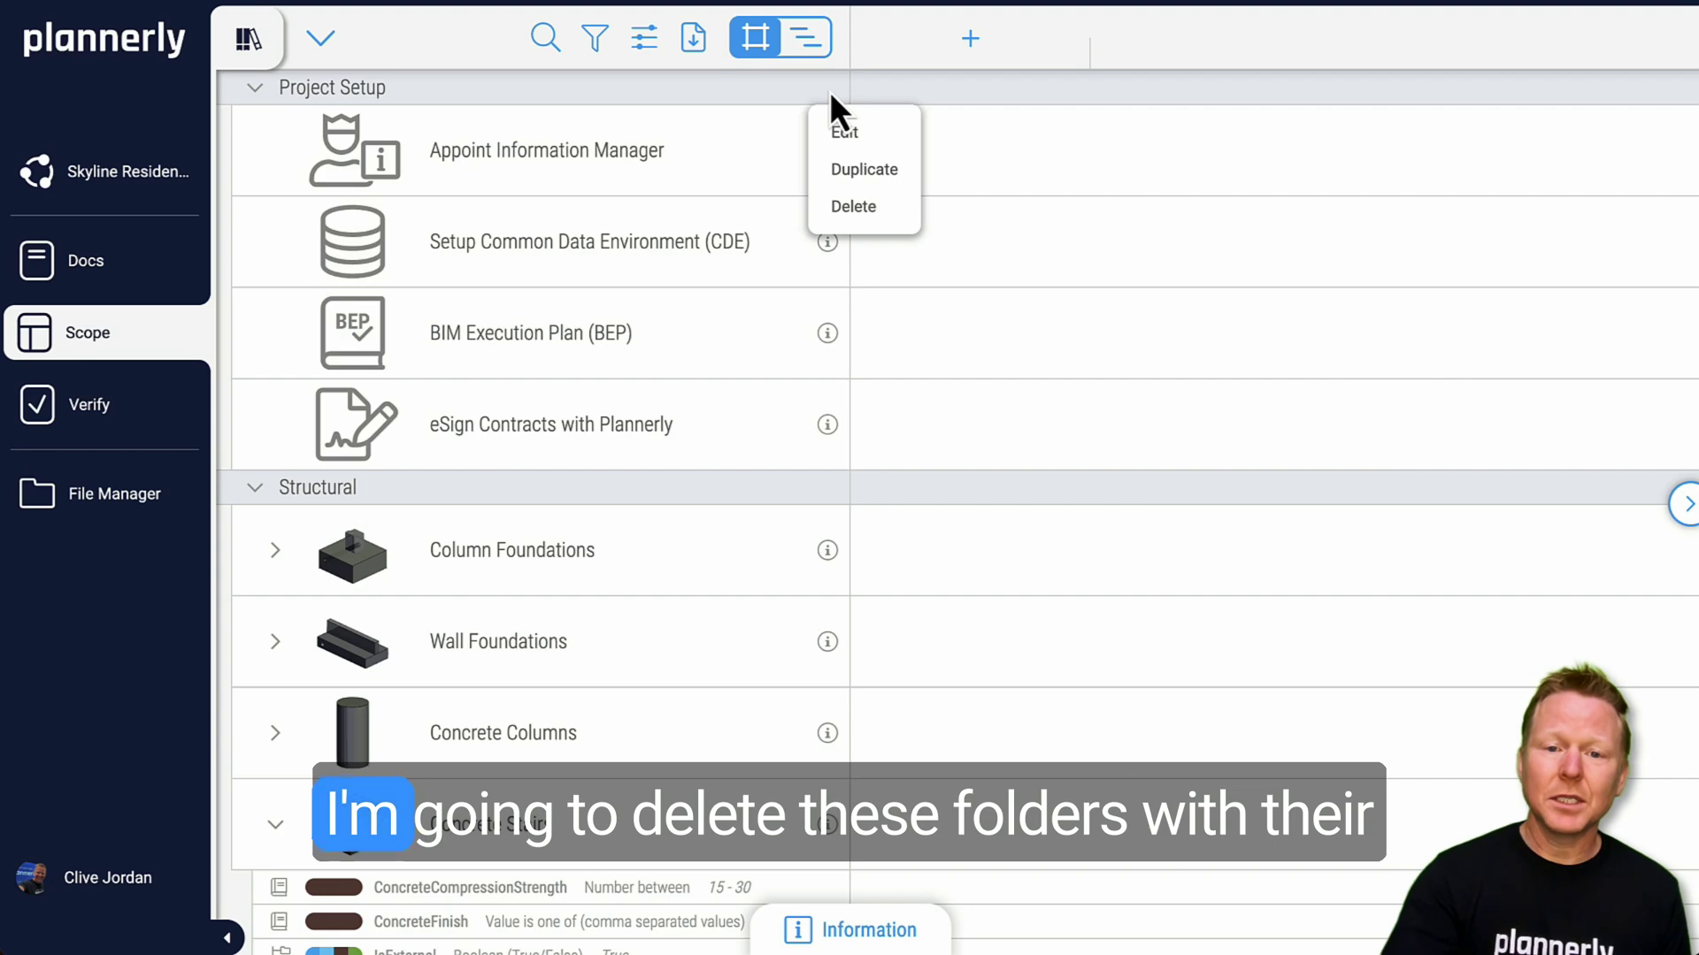
pyautogui.click(851, 210)
pyautogui.click(1049, 524)
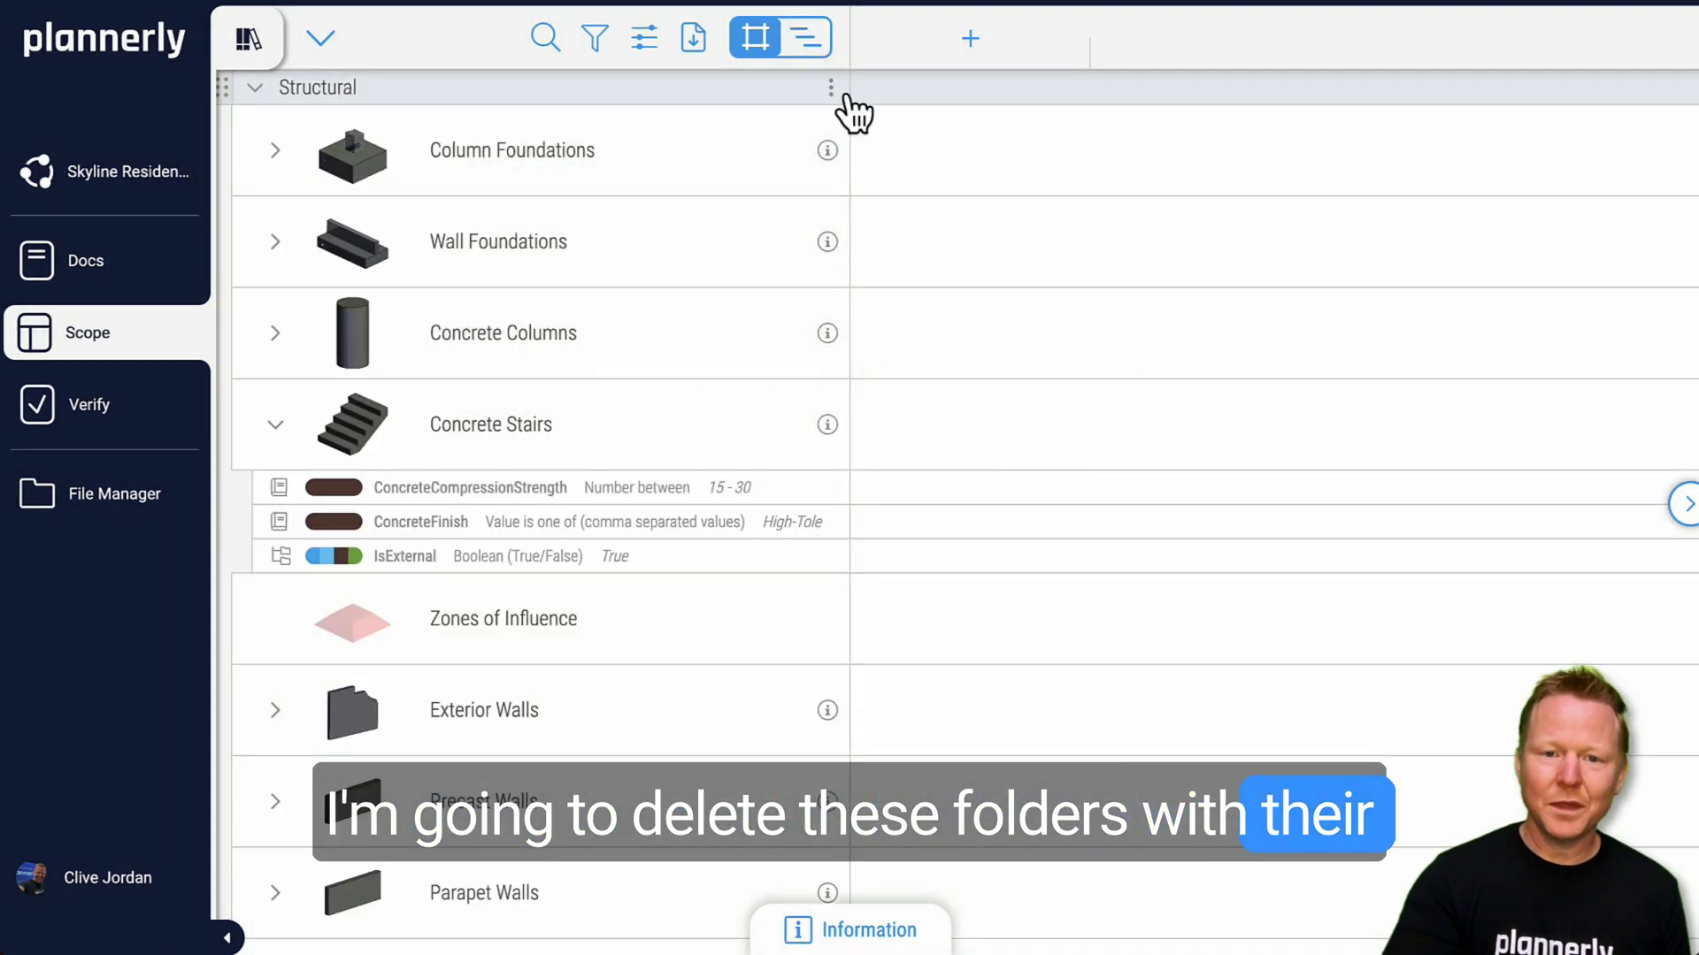
pyautogui.rightClick(836, 94)
pyautogui.click(834, 213)
pyautogui.click(1031, 528)
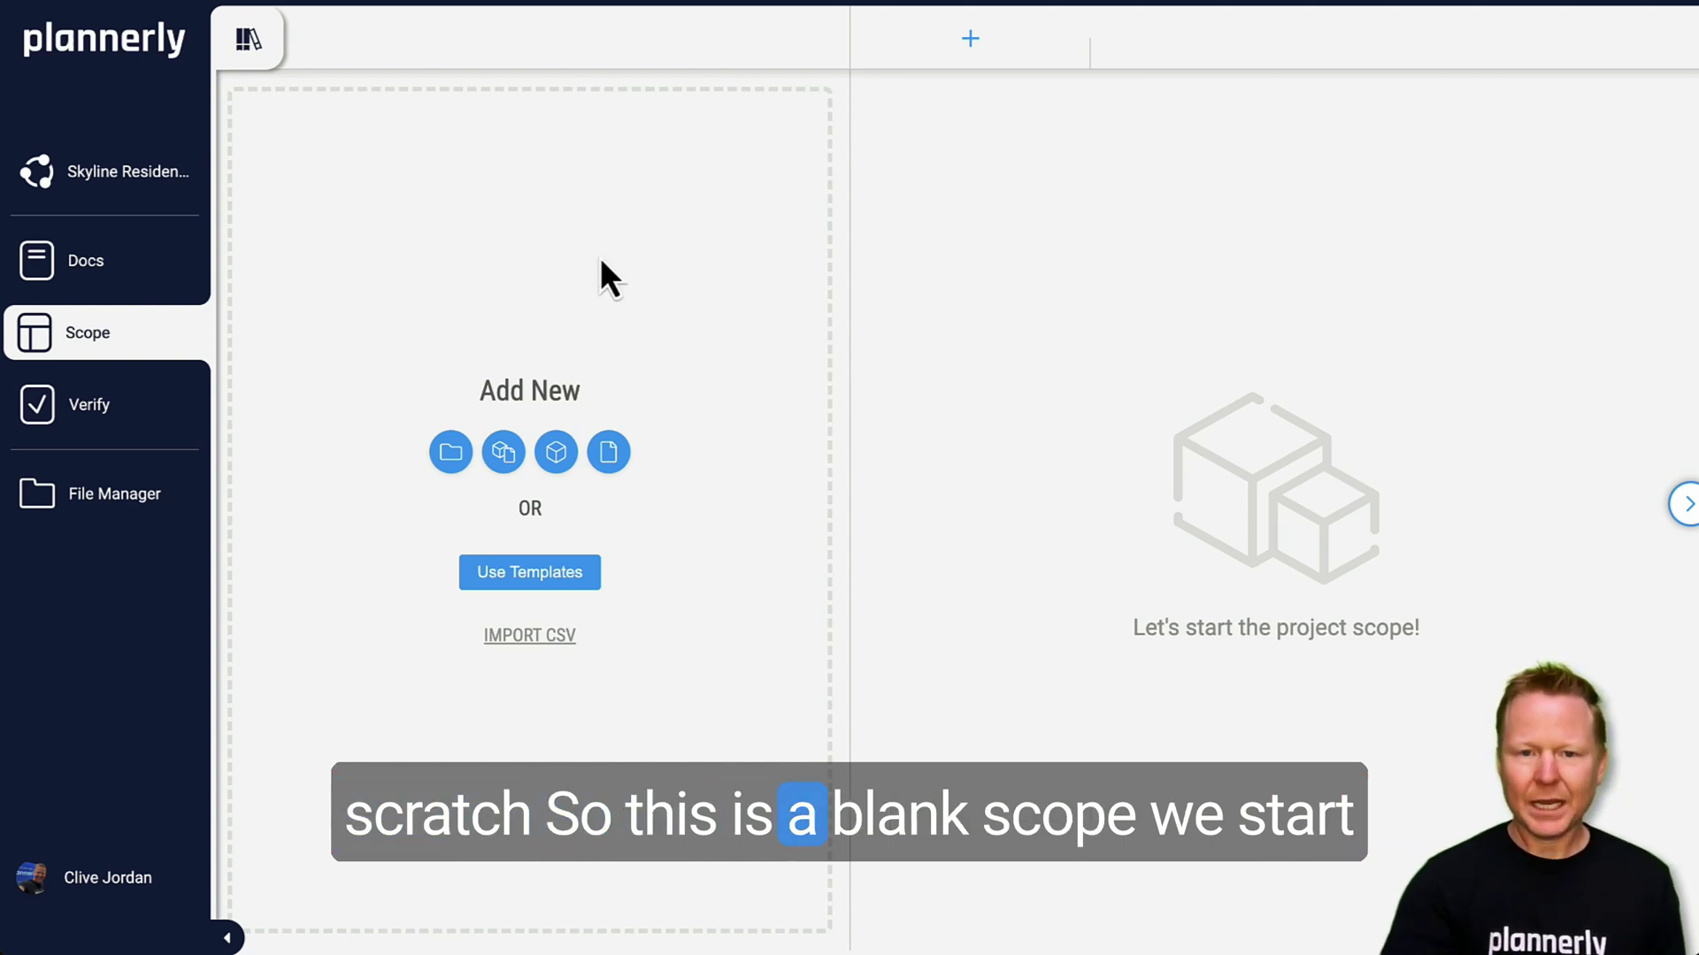
# Step: Open the library and switch its source to the Example Project Scope template
pyautogui.click(257, 46)
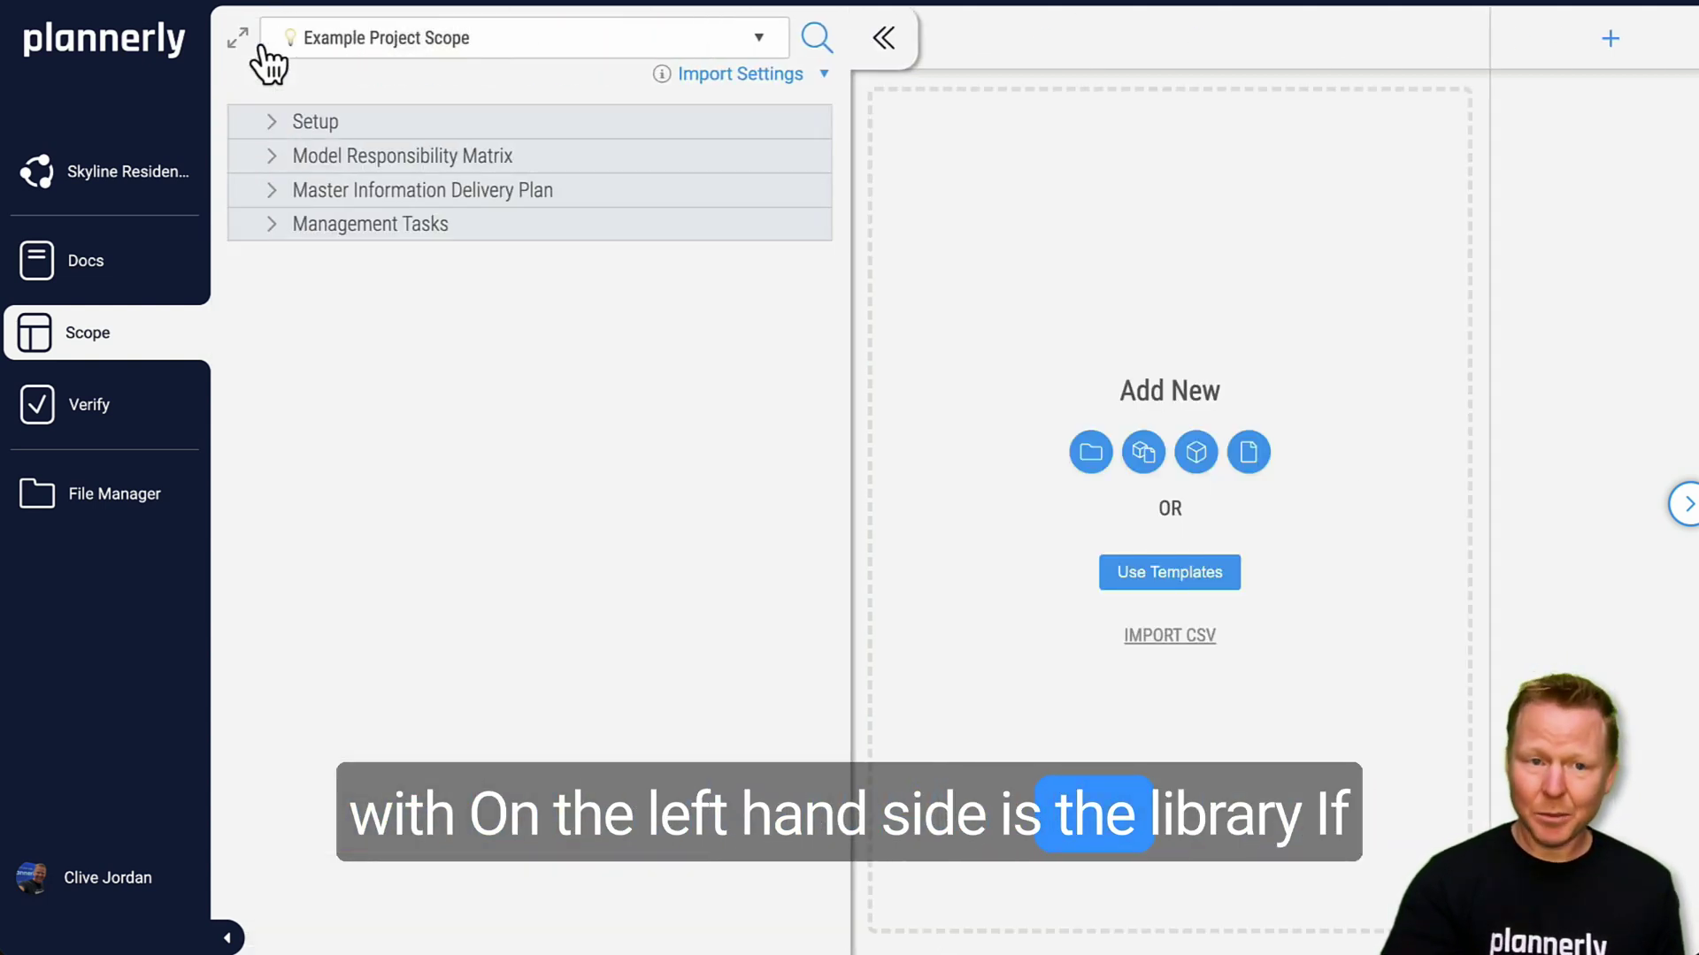
pyautogui.click(482, 48)
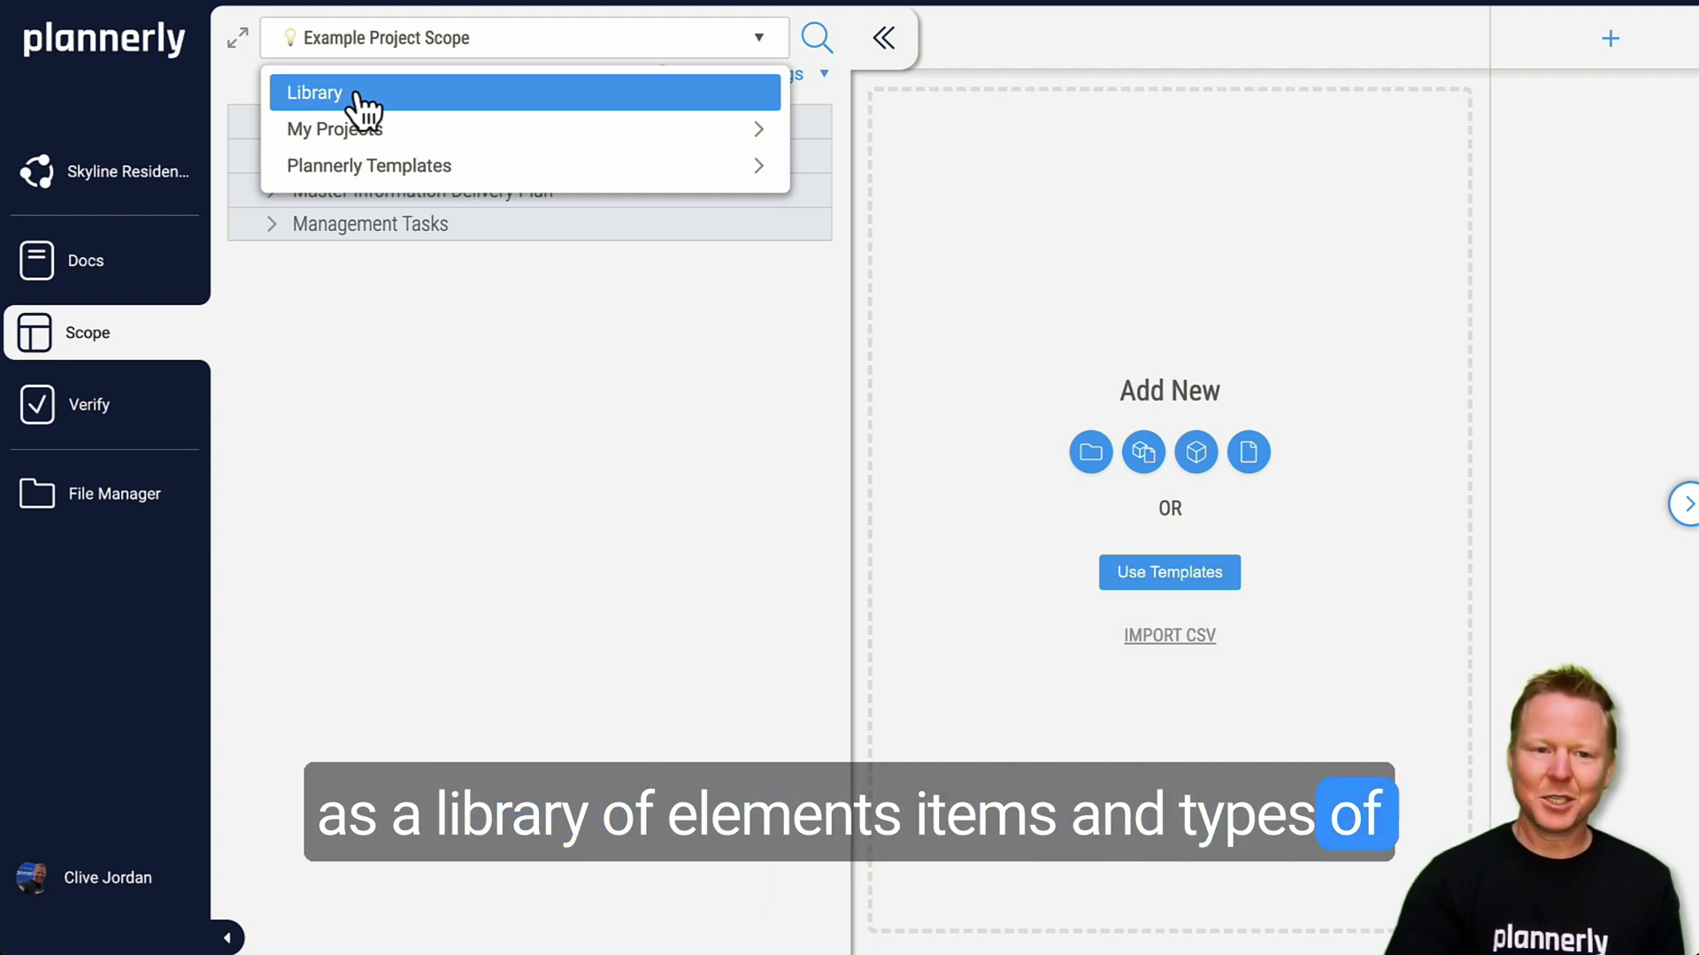
pyautogui.moveTo(438, 142)
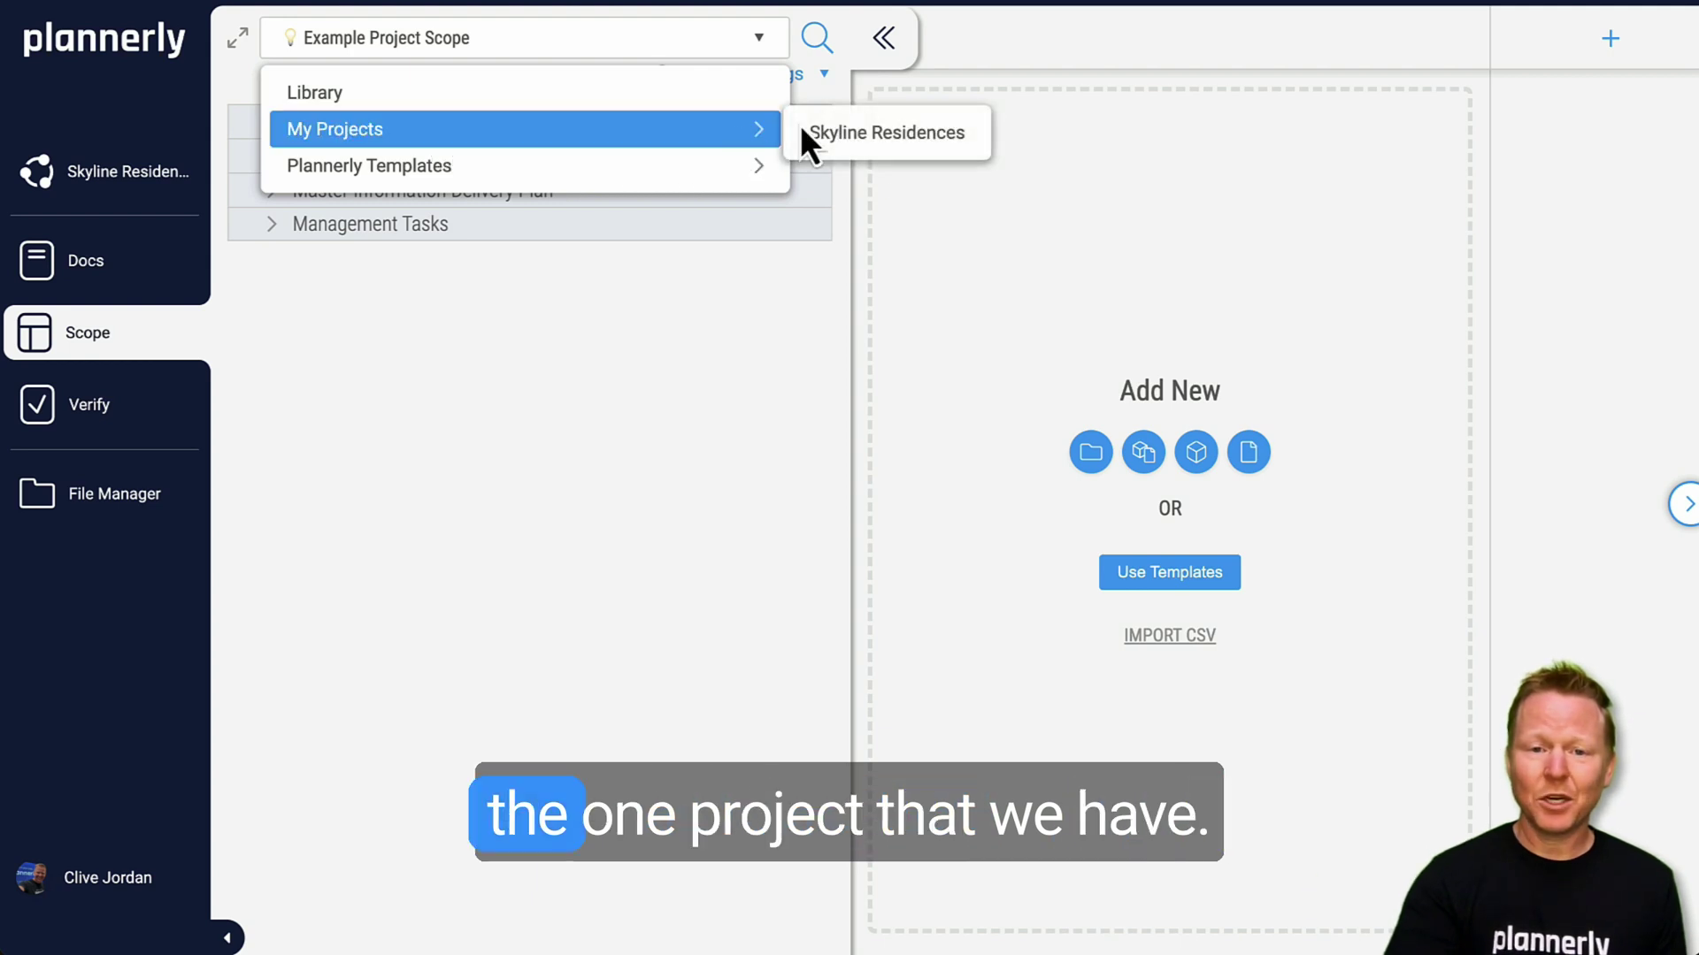
pyautogui.moveTo(619, 173)
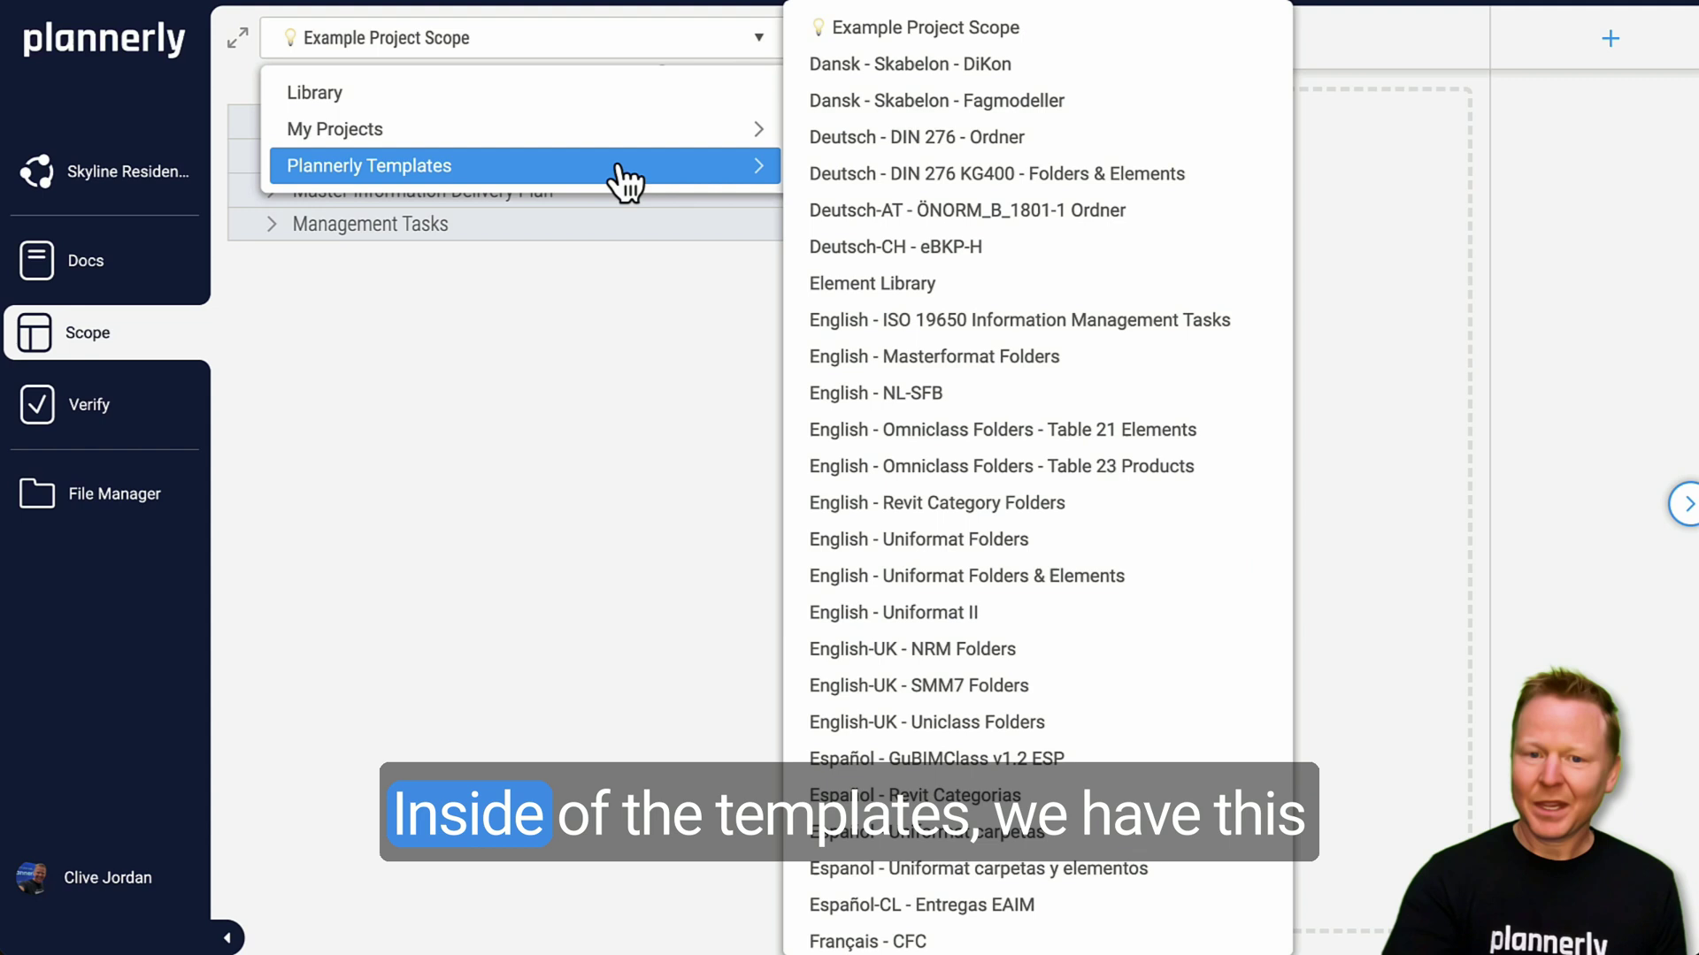
pyautogui.click(951, 40)
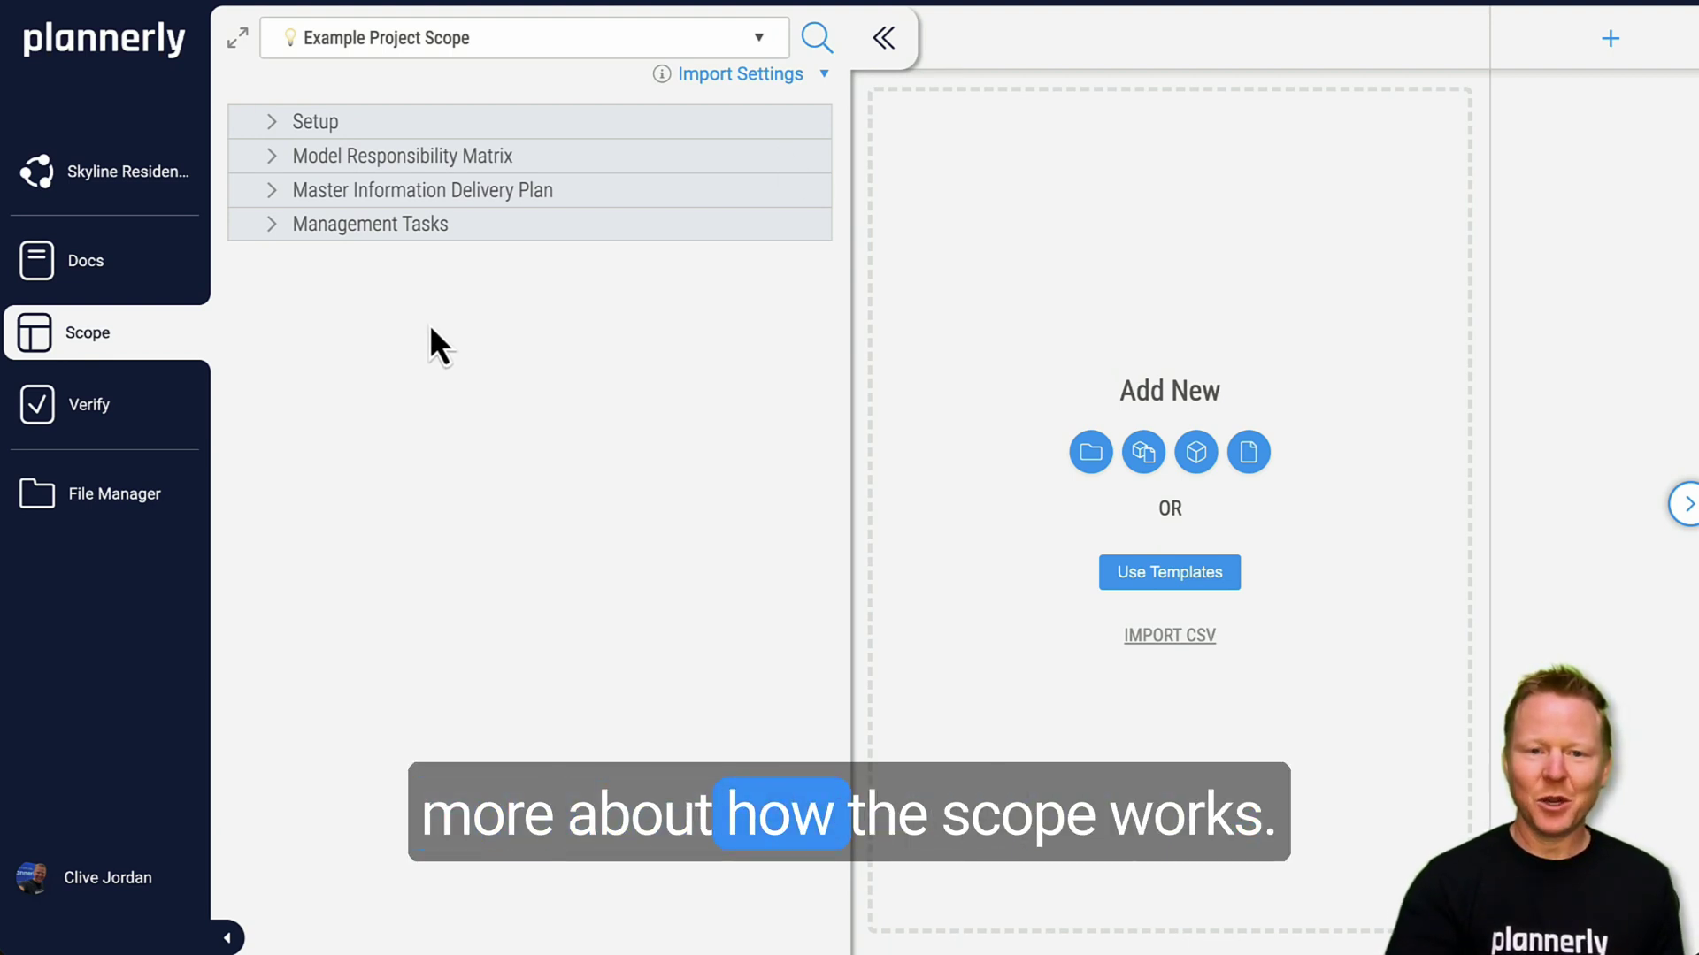
# Step: Set the import settings to All Milestones, keeping every content type included
pyautogui.click(769, 78)
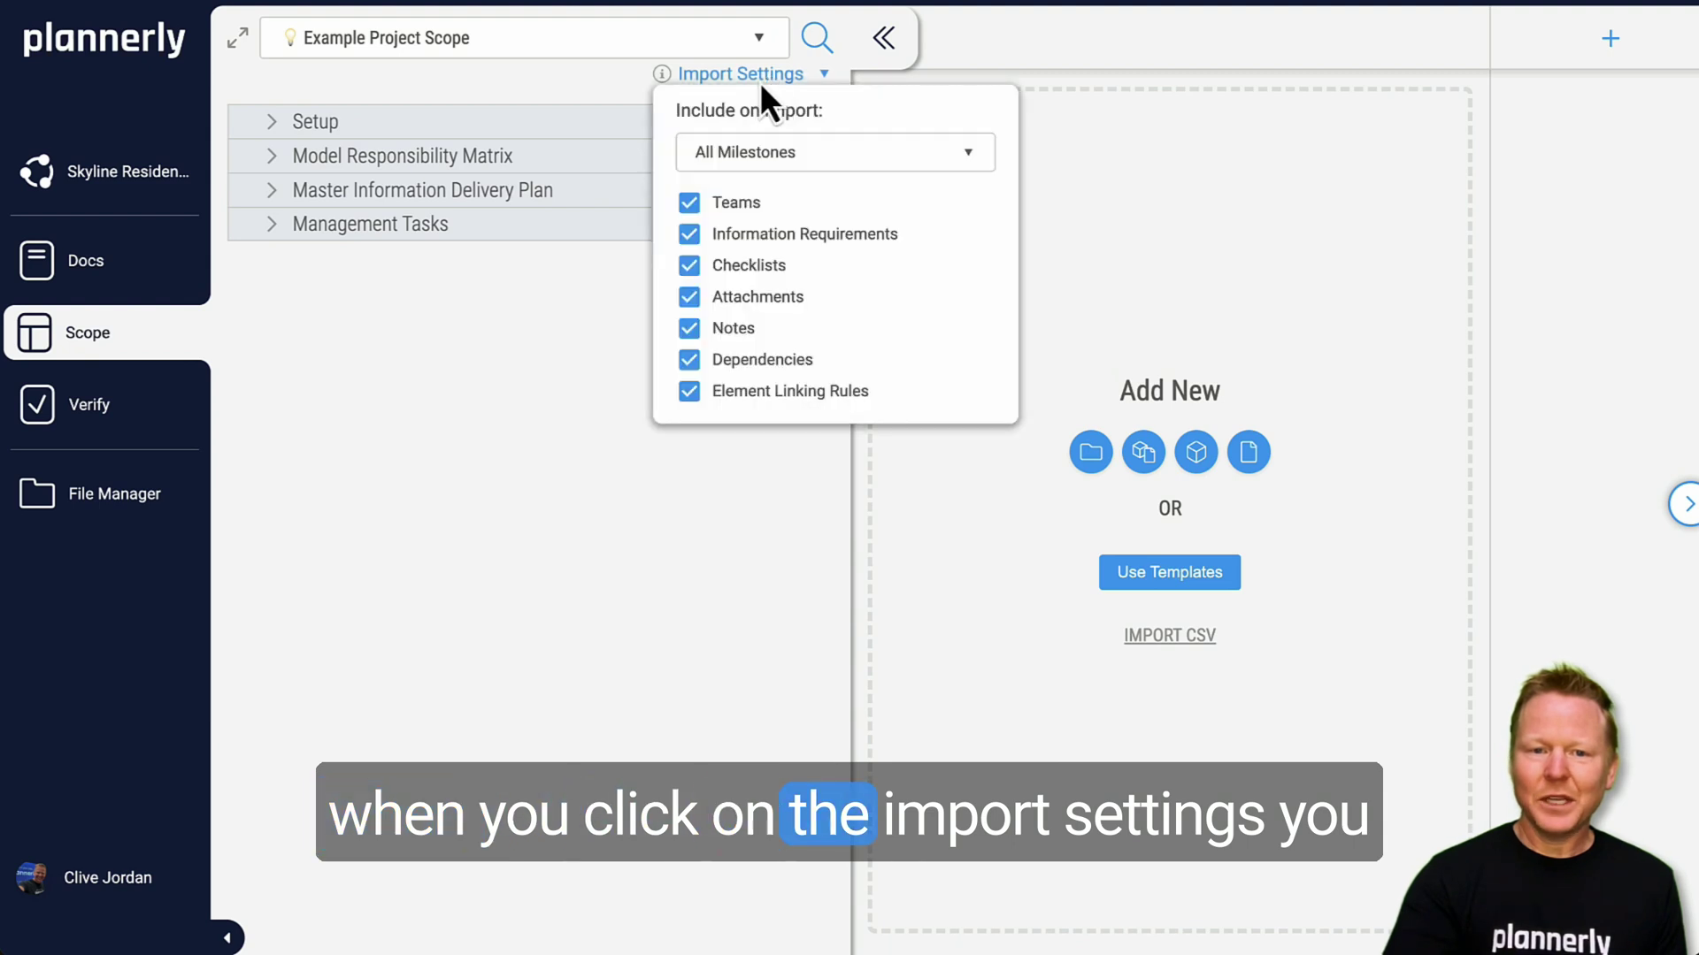
pyautogui.click(842, 154)
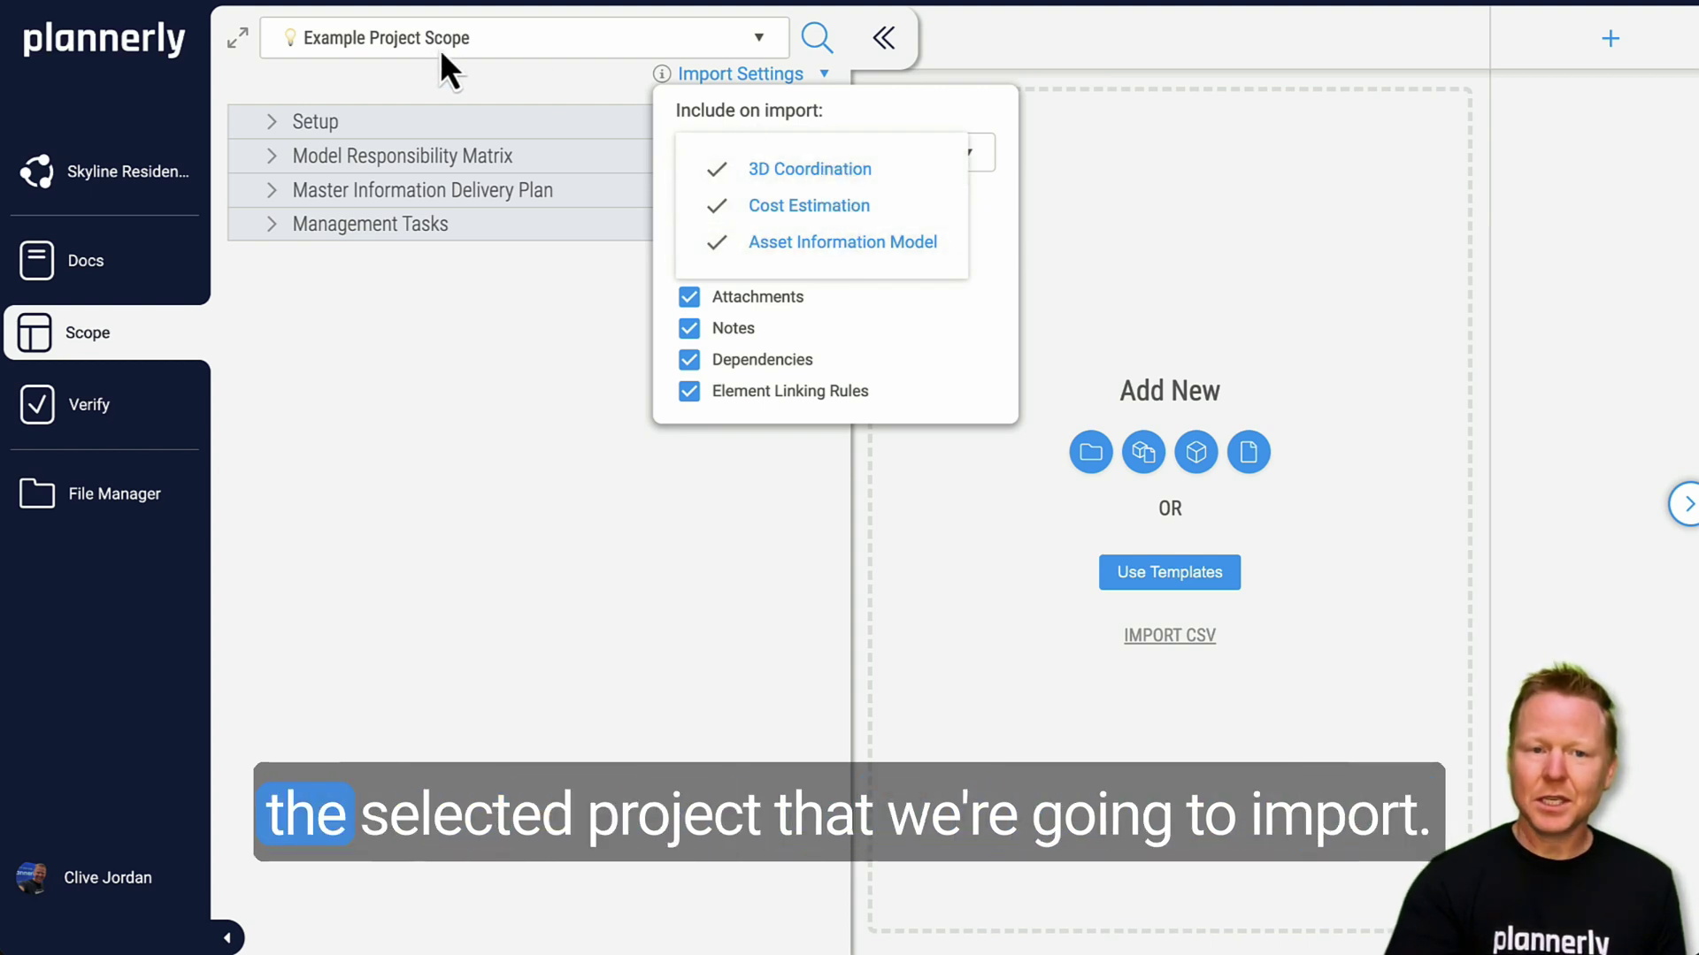
pyautogui.click(736, 109)
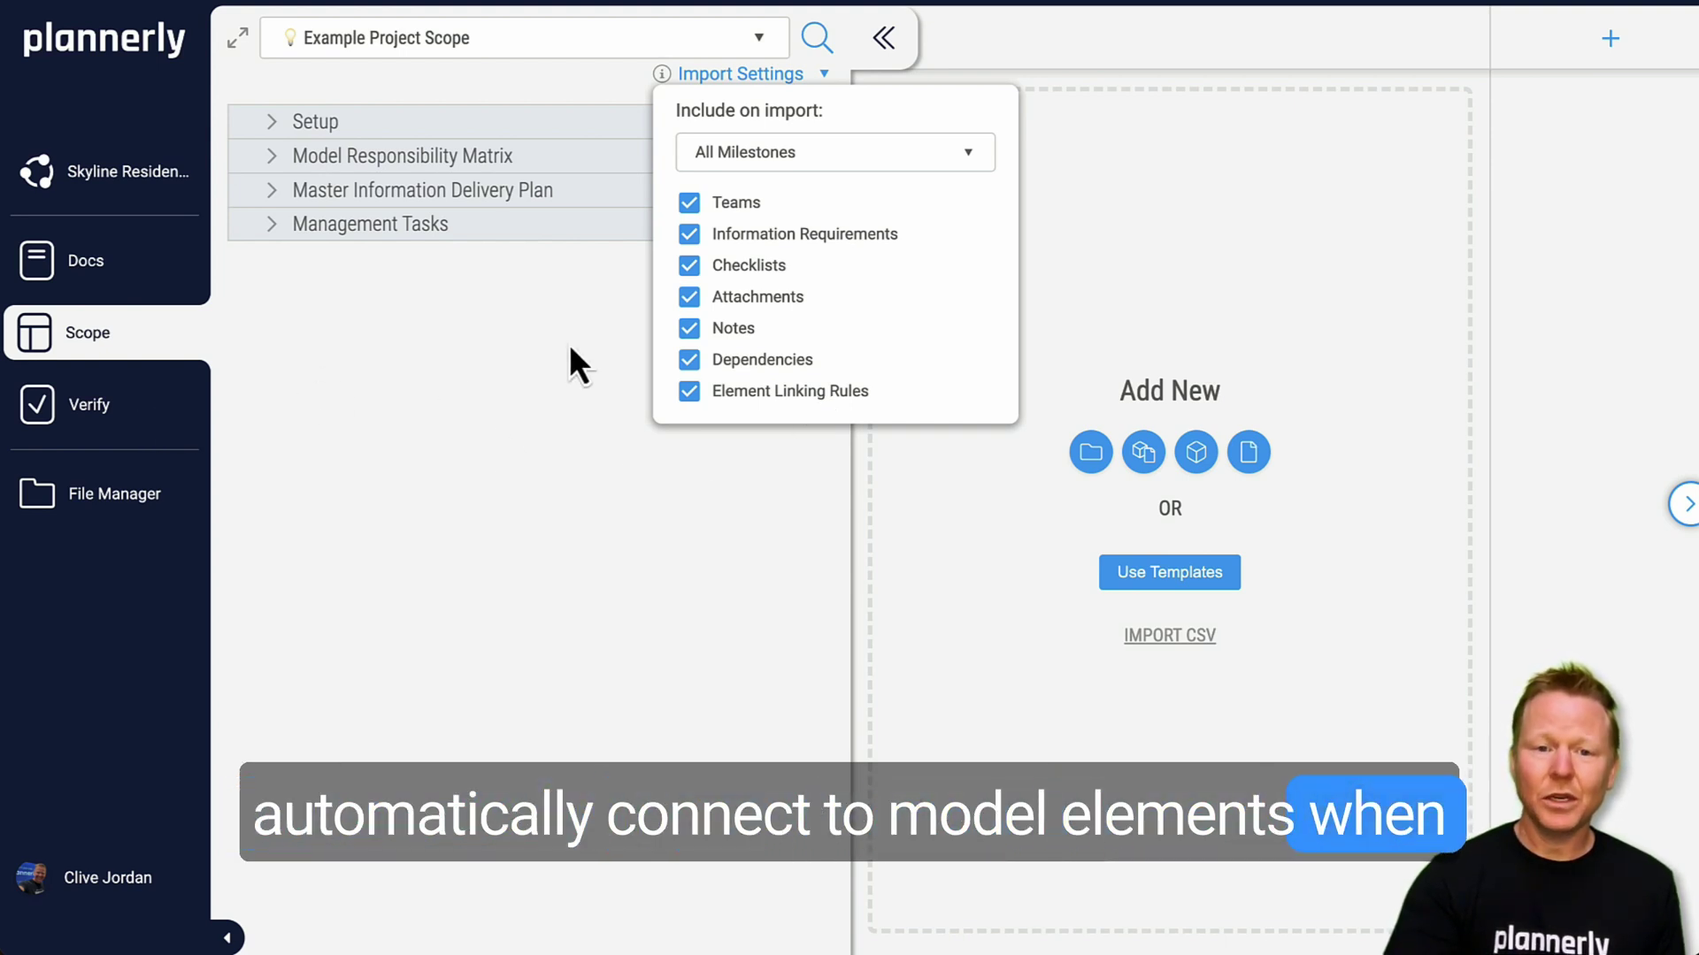
# Step: Add the Project Setup folder from the library's Setup section to the scope
pyautogui.click(271, 121)
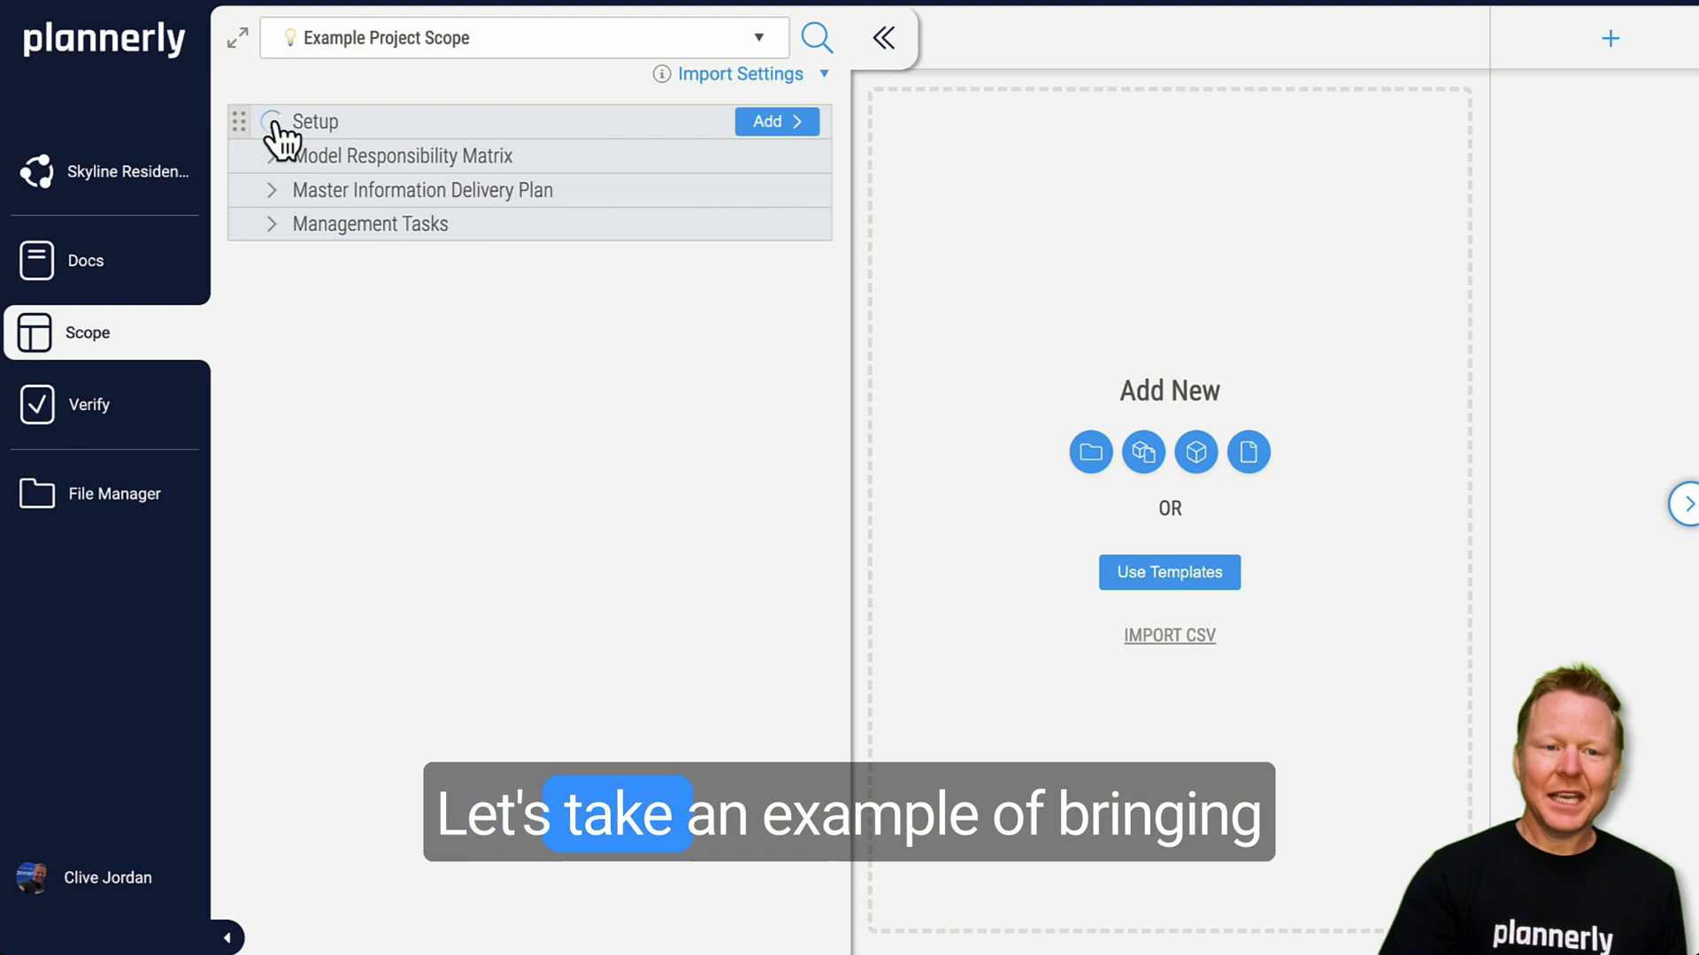
pyautogui.click(272, 121)
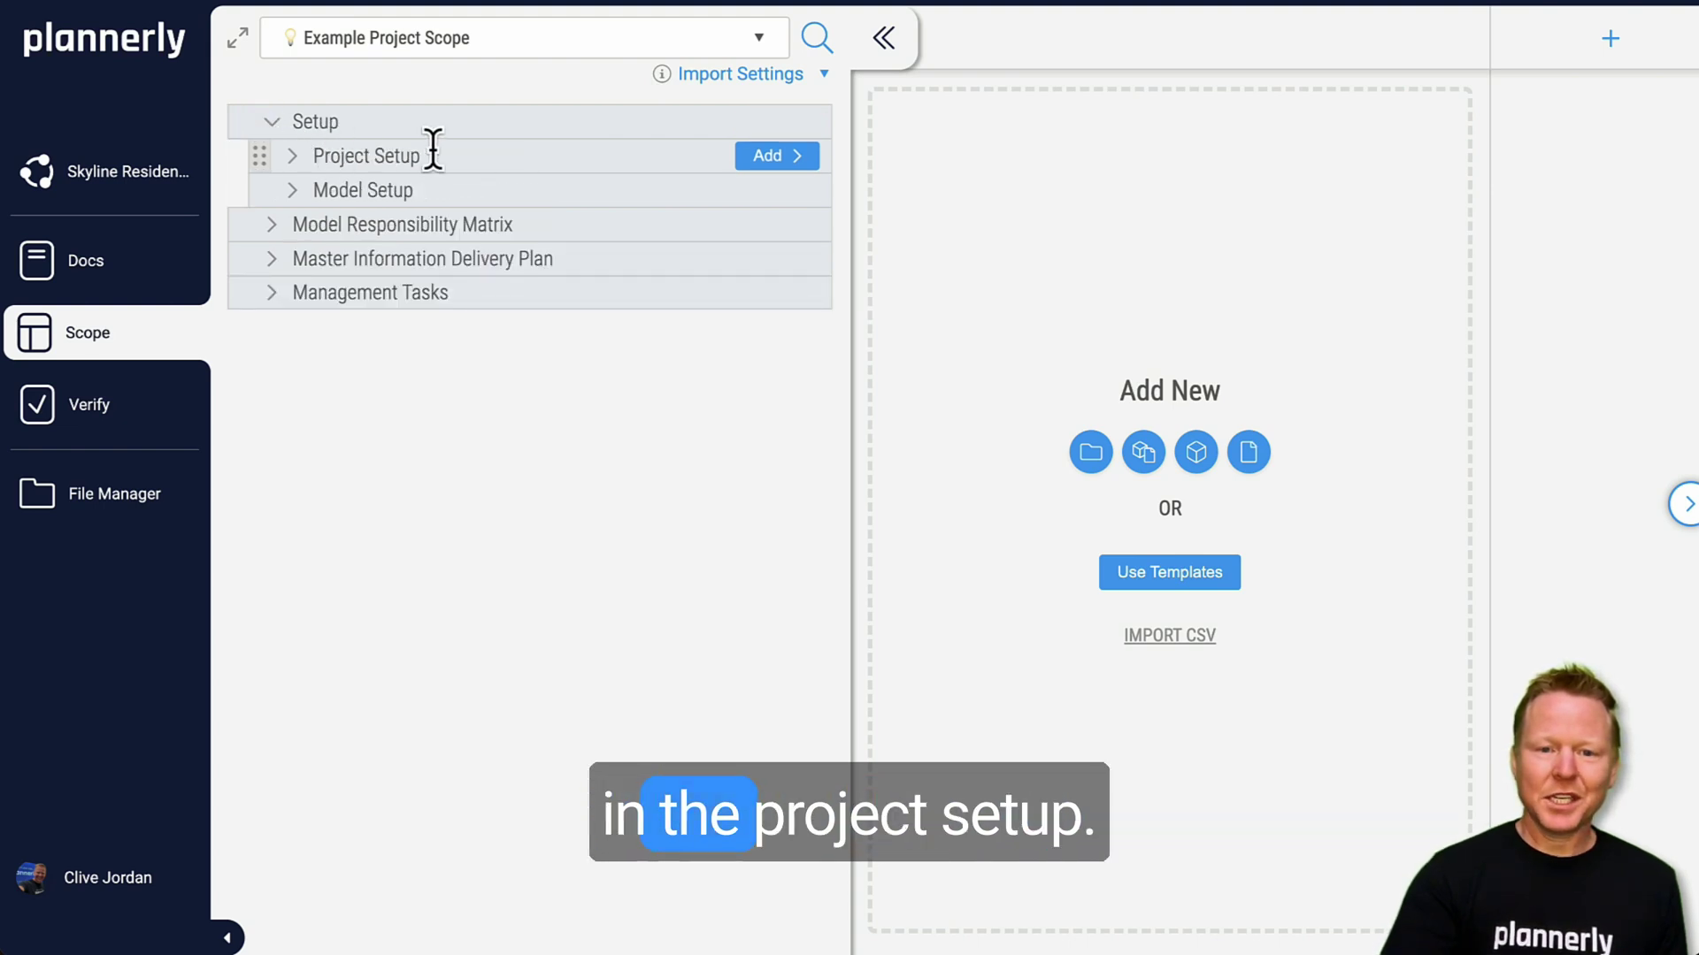
pyautogui.click(768, 159)
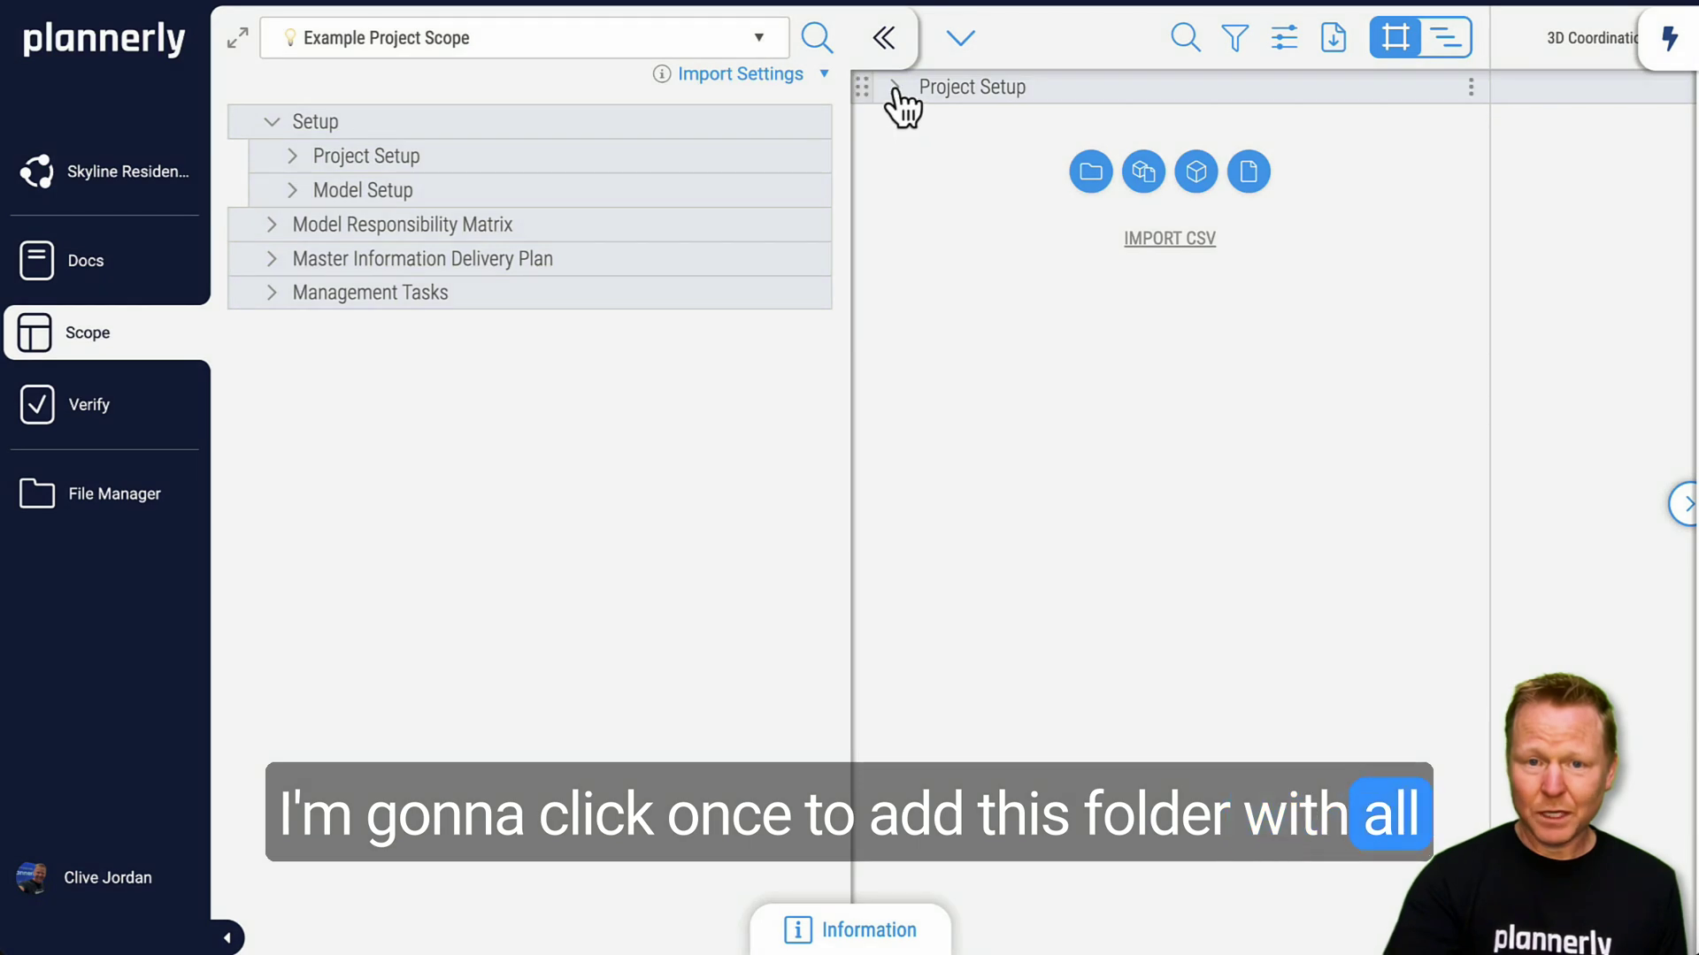
pyautogui.click(895, 89)
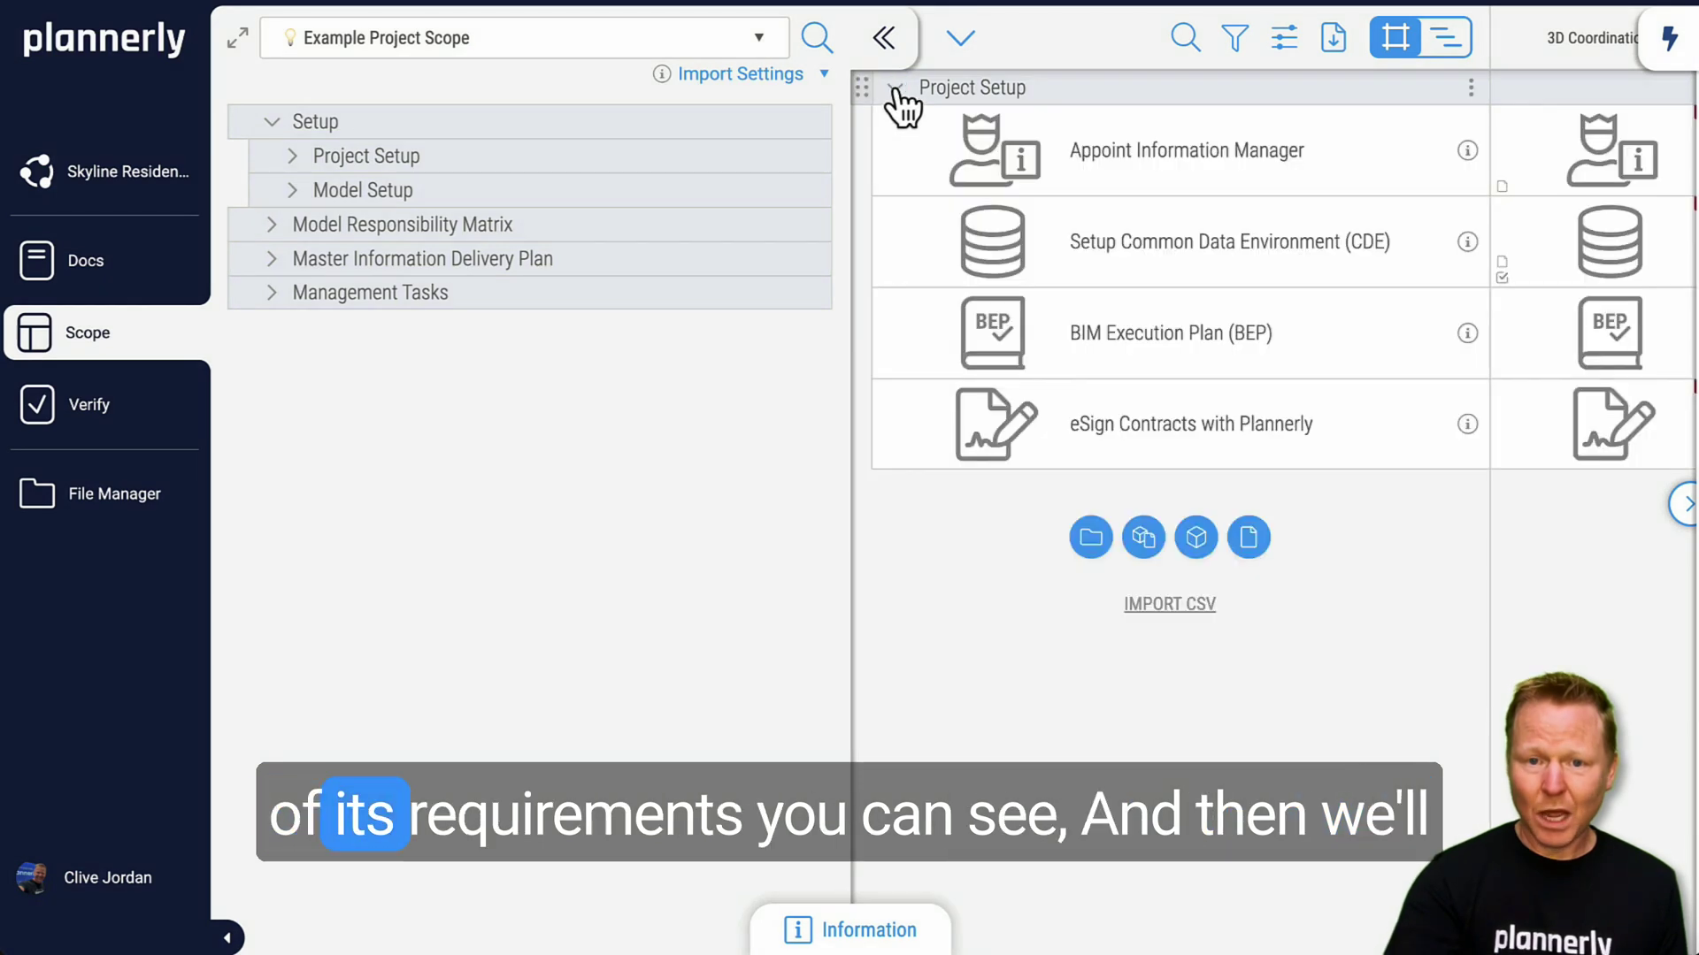
pyautogui.click(896, 88)
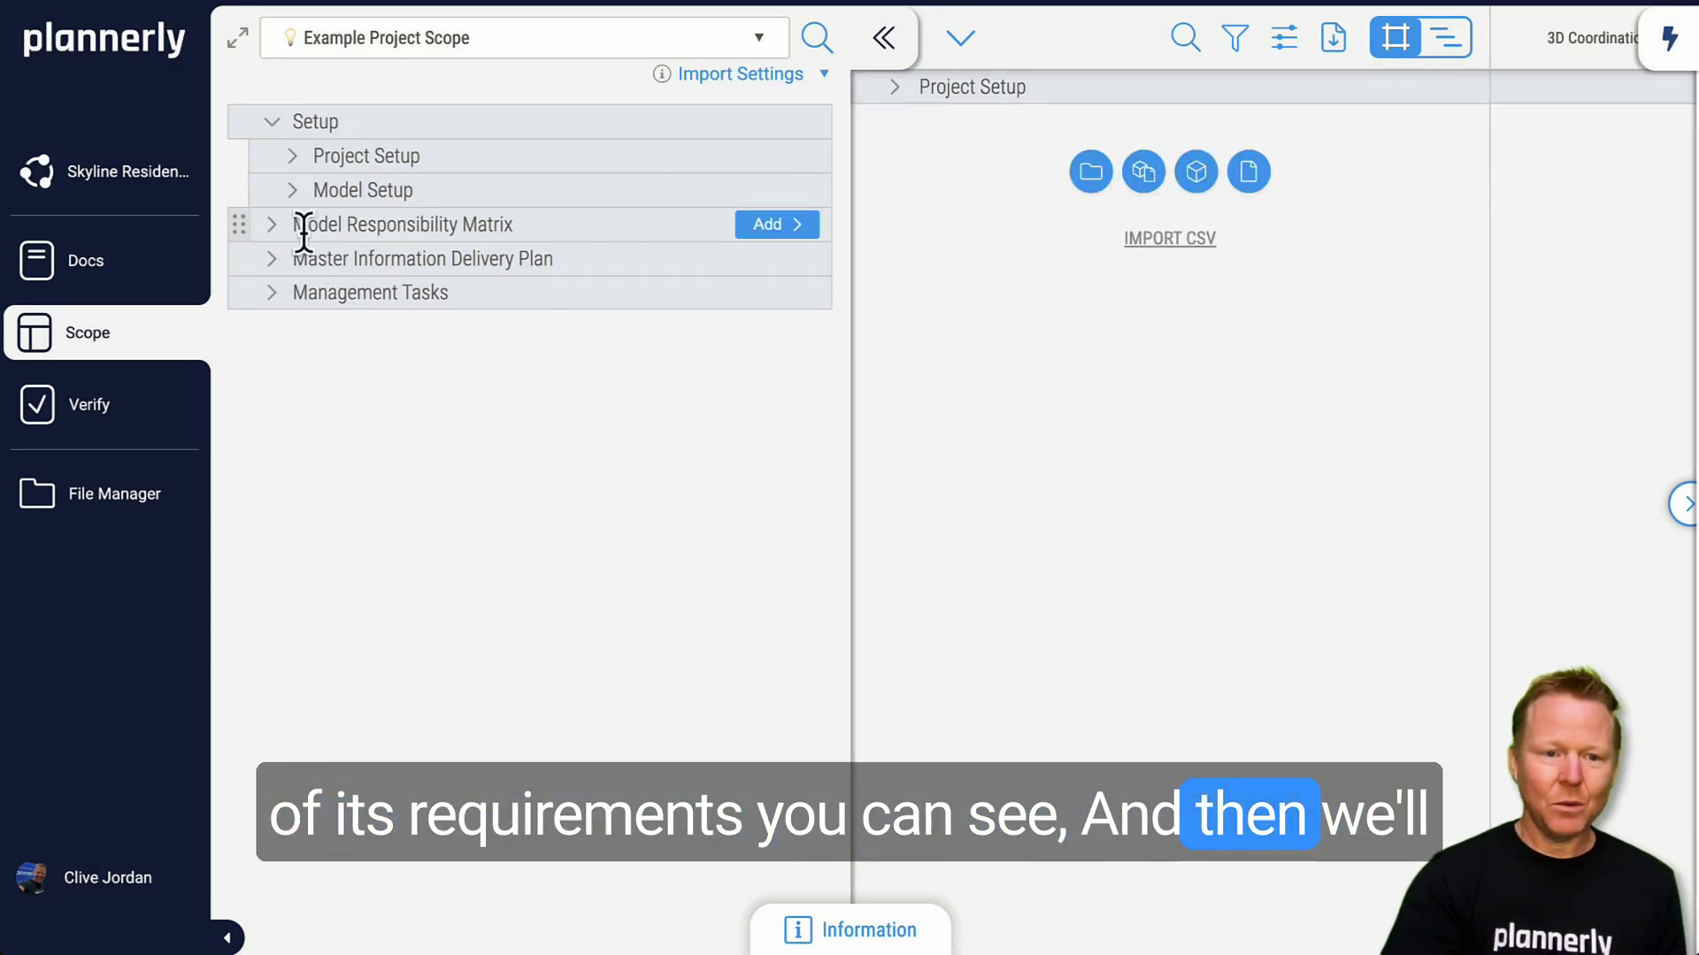
# Step: Add the Structural discipline from Model Responsibility Matrix, then expand it in the widened scope grid
pyautogui.click(274, 227)
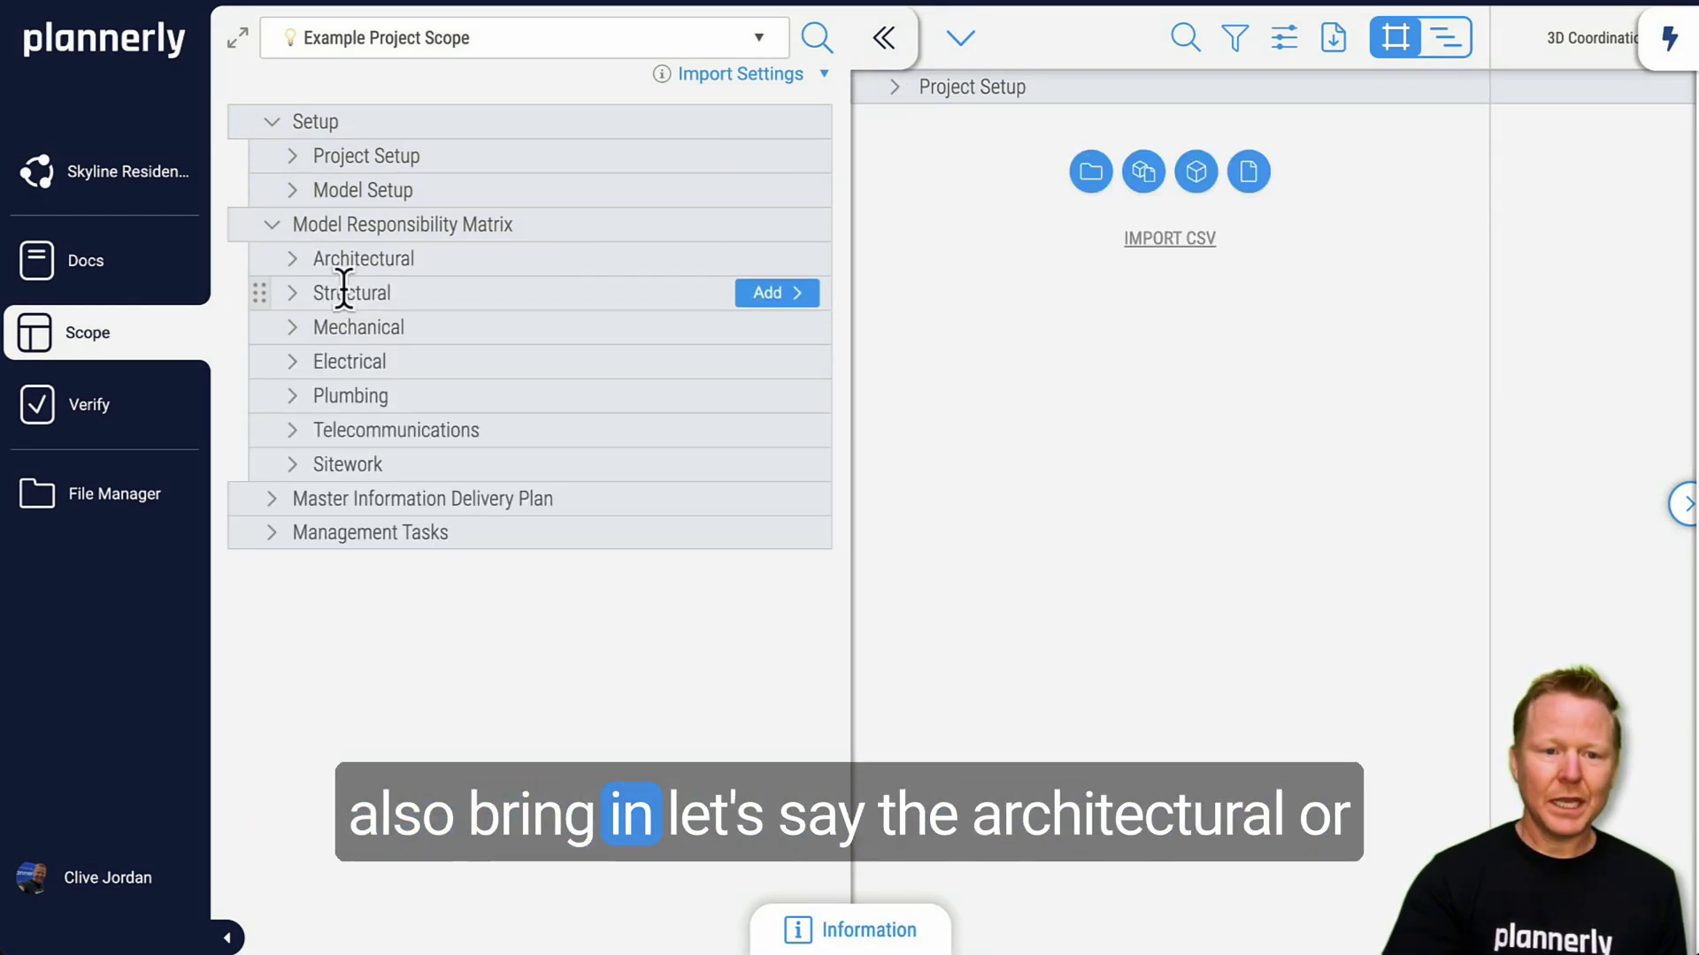
pyautogui.click(768, 293)
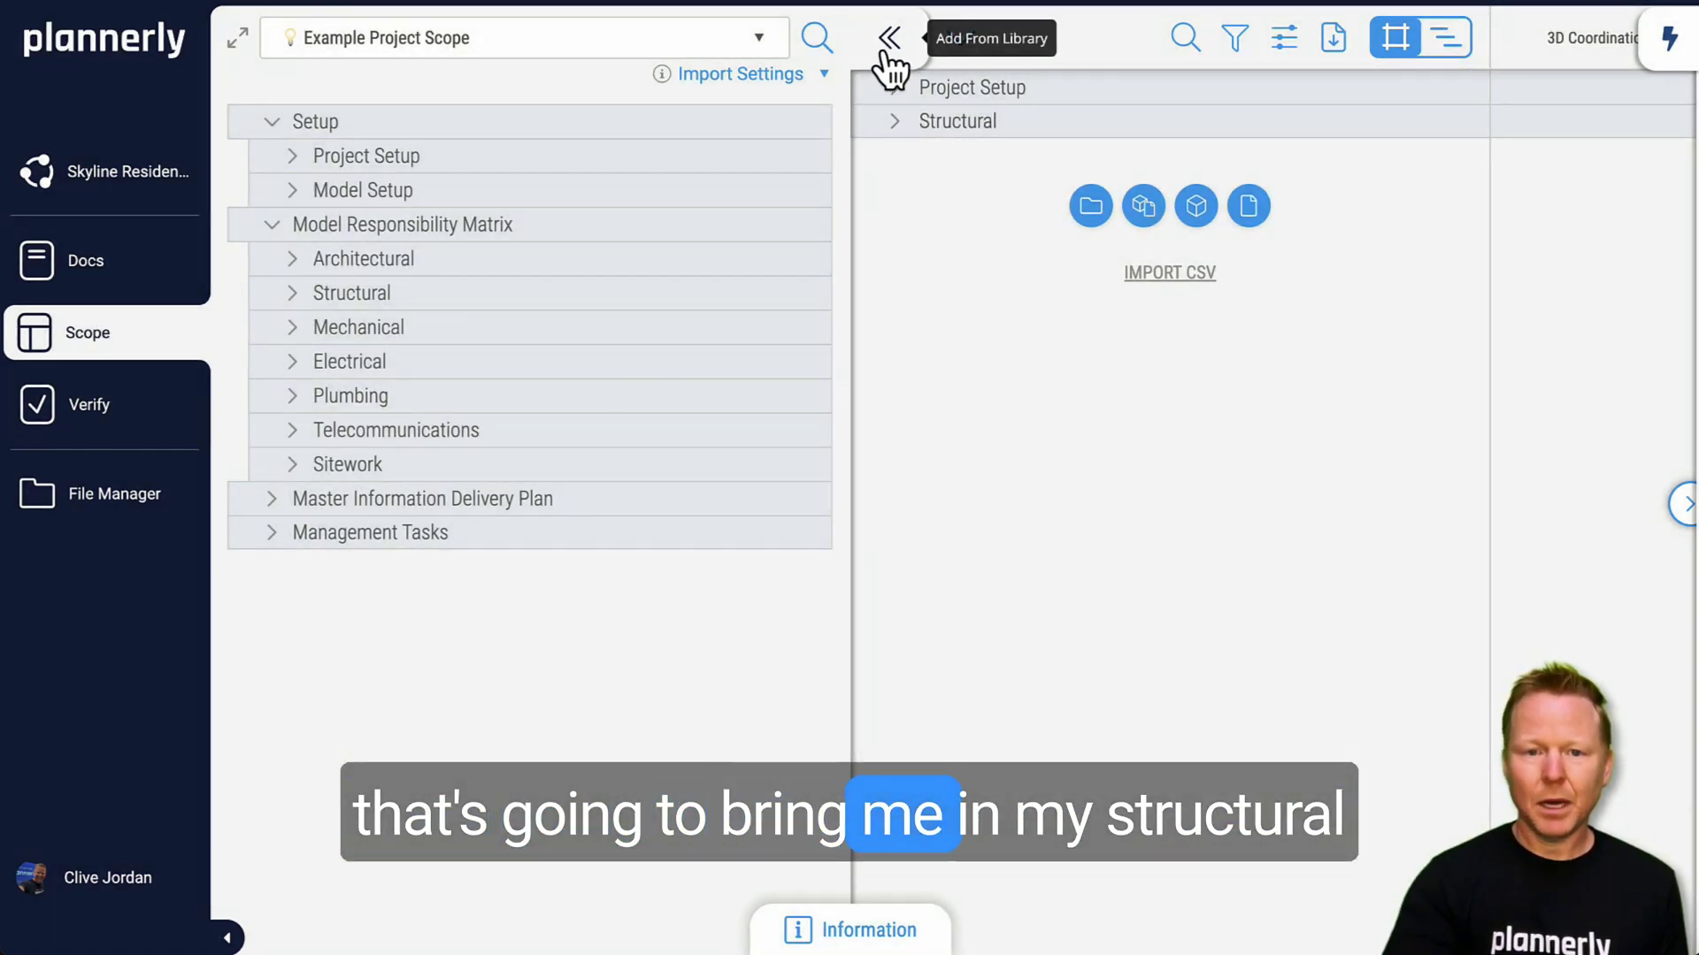
pyautogui.click(883, 39)
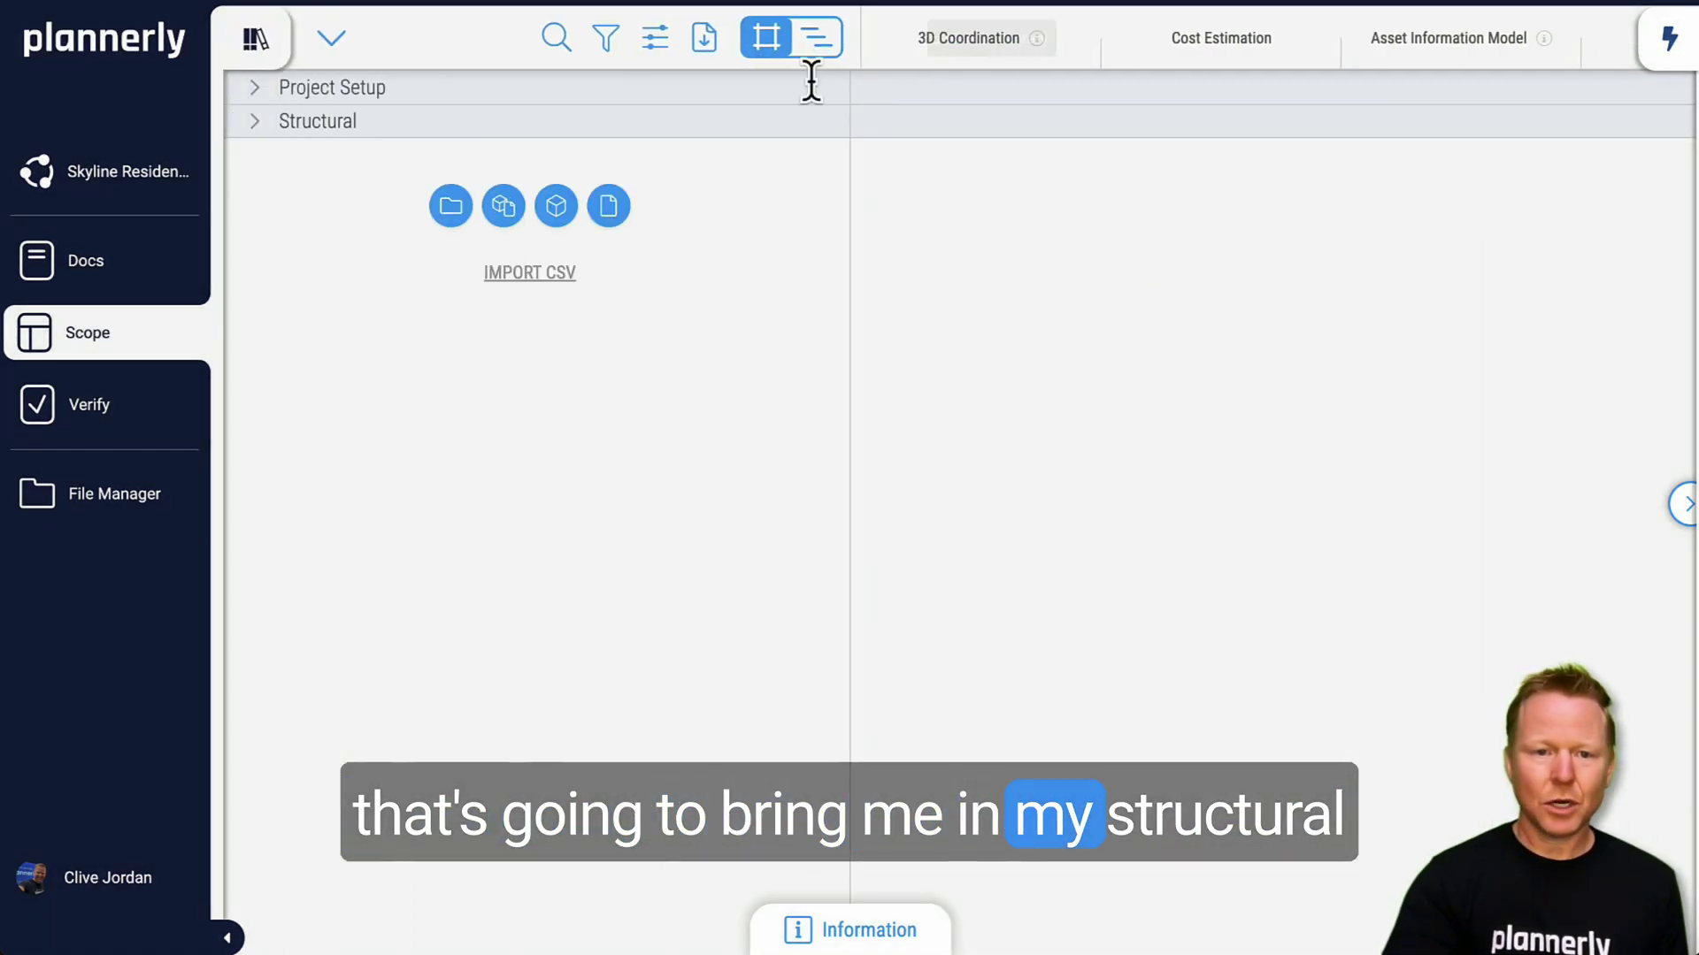
pyautogui.click(256, 123)
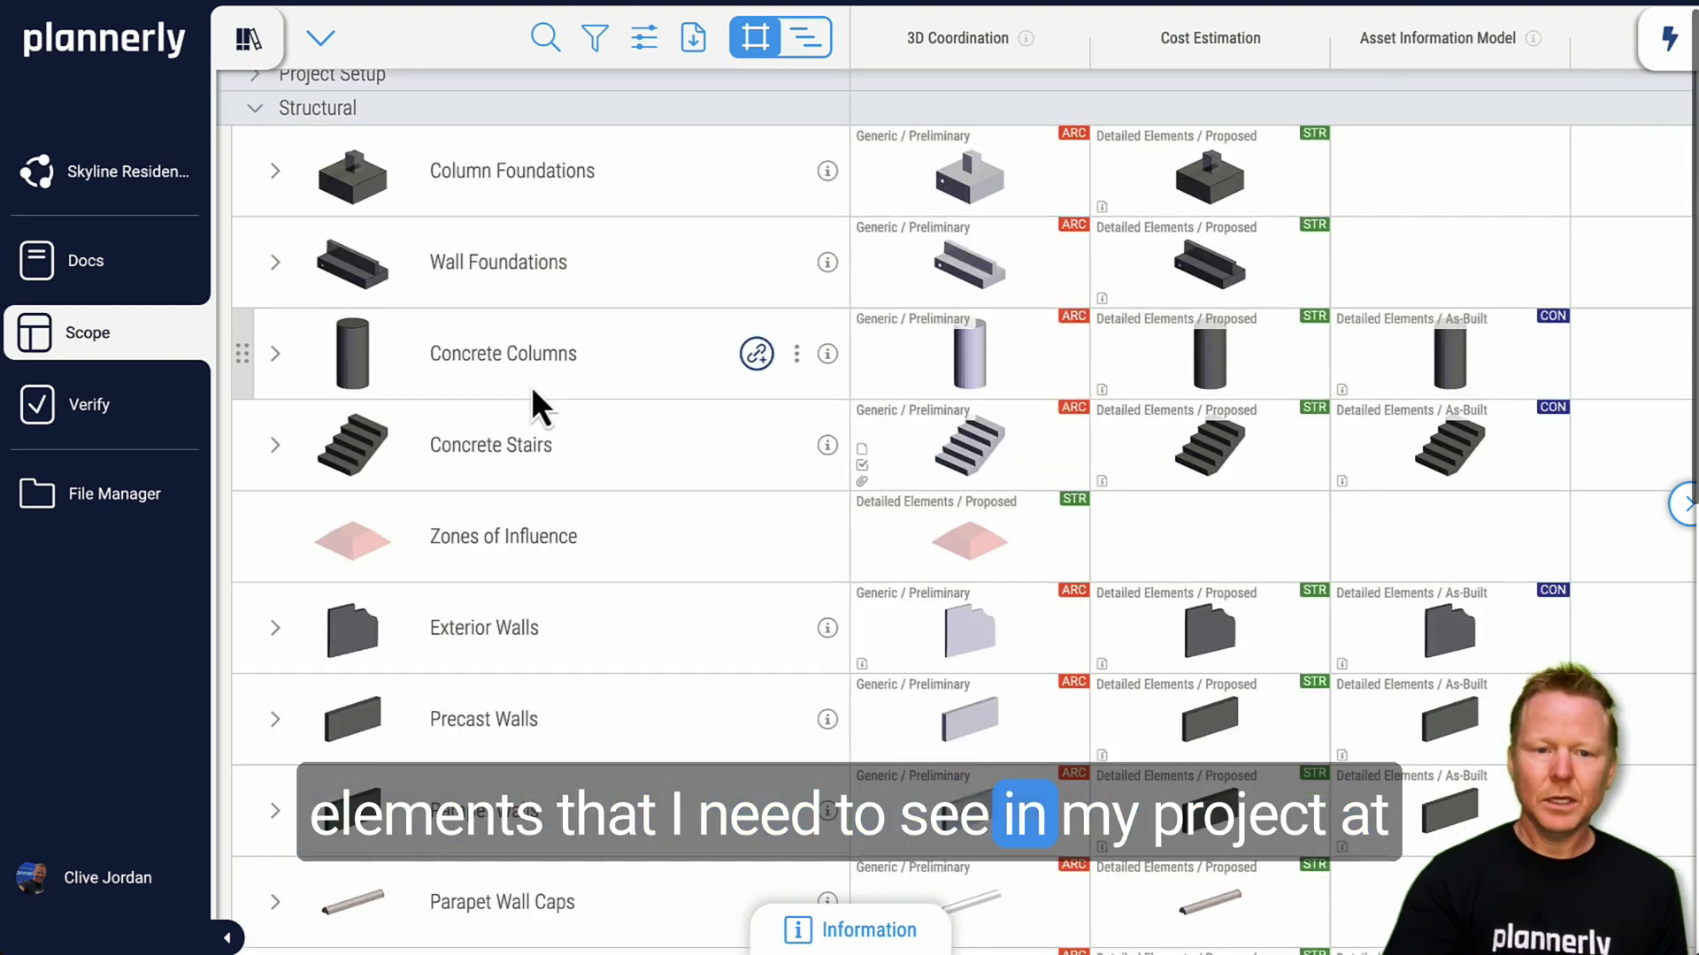
pyautogui.scroll(-3, 534, 389)
pyautogui.scroll(3, 534, 389)
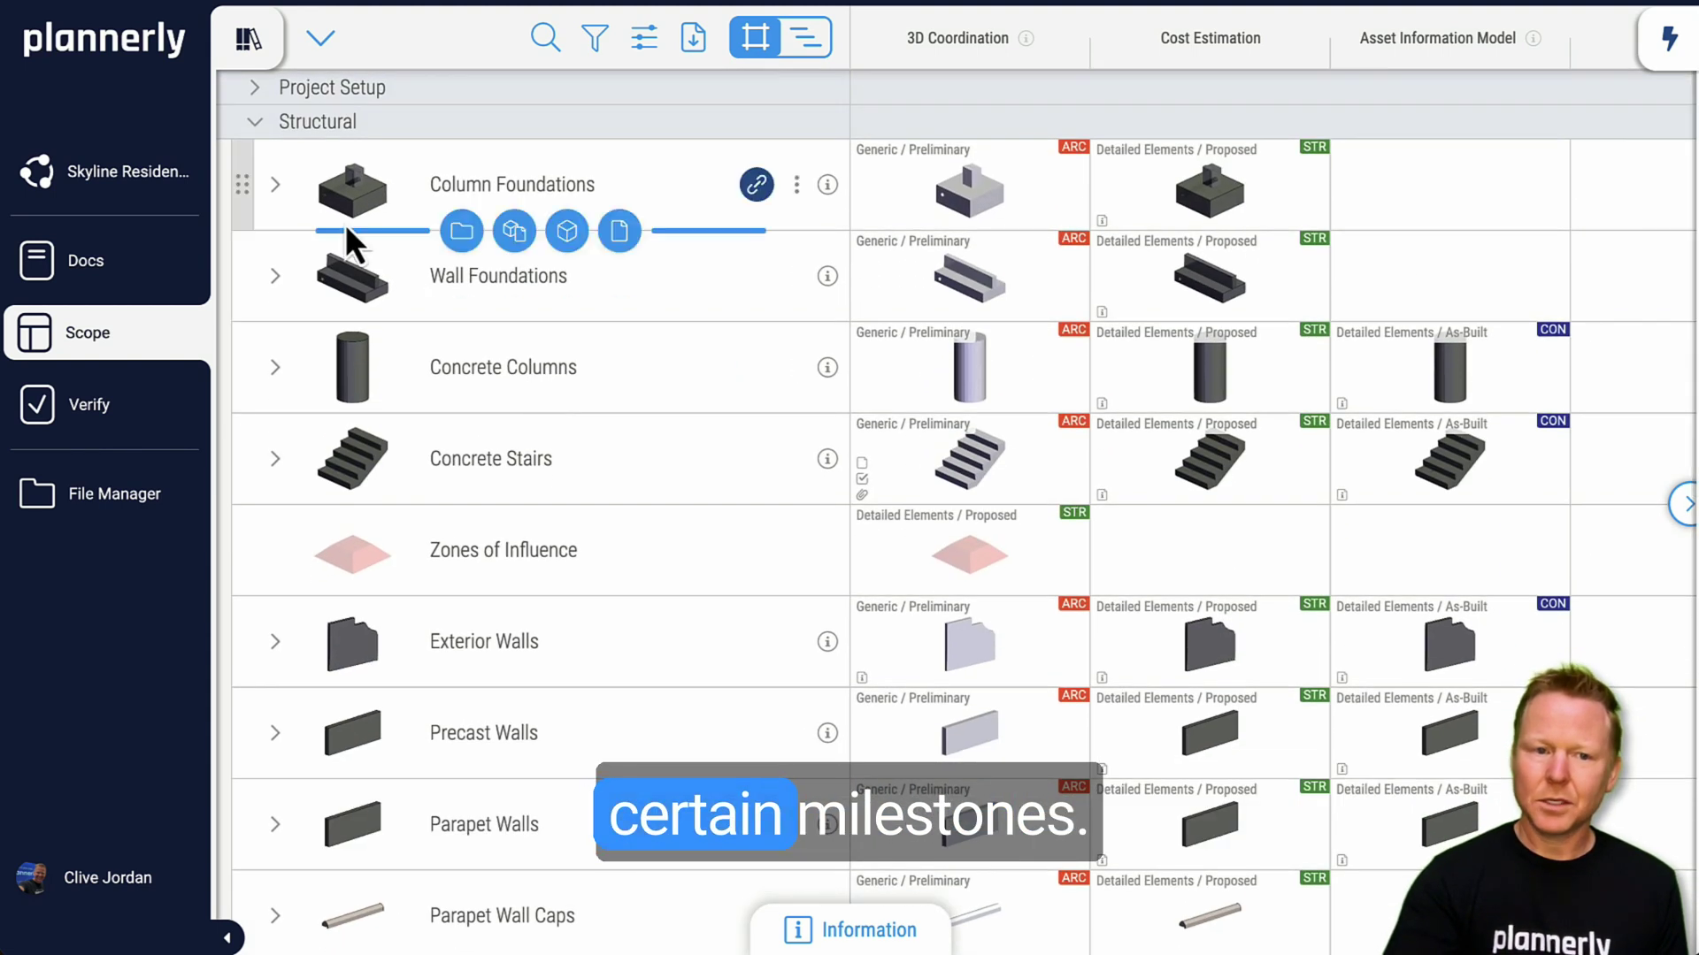
# Step: Expand Project Setup and review the Setup Common Data Environment (CDE) task details
pyautogui.click(255, 88)
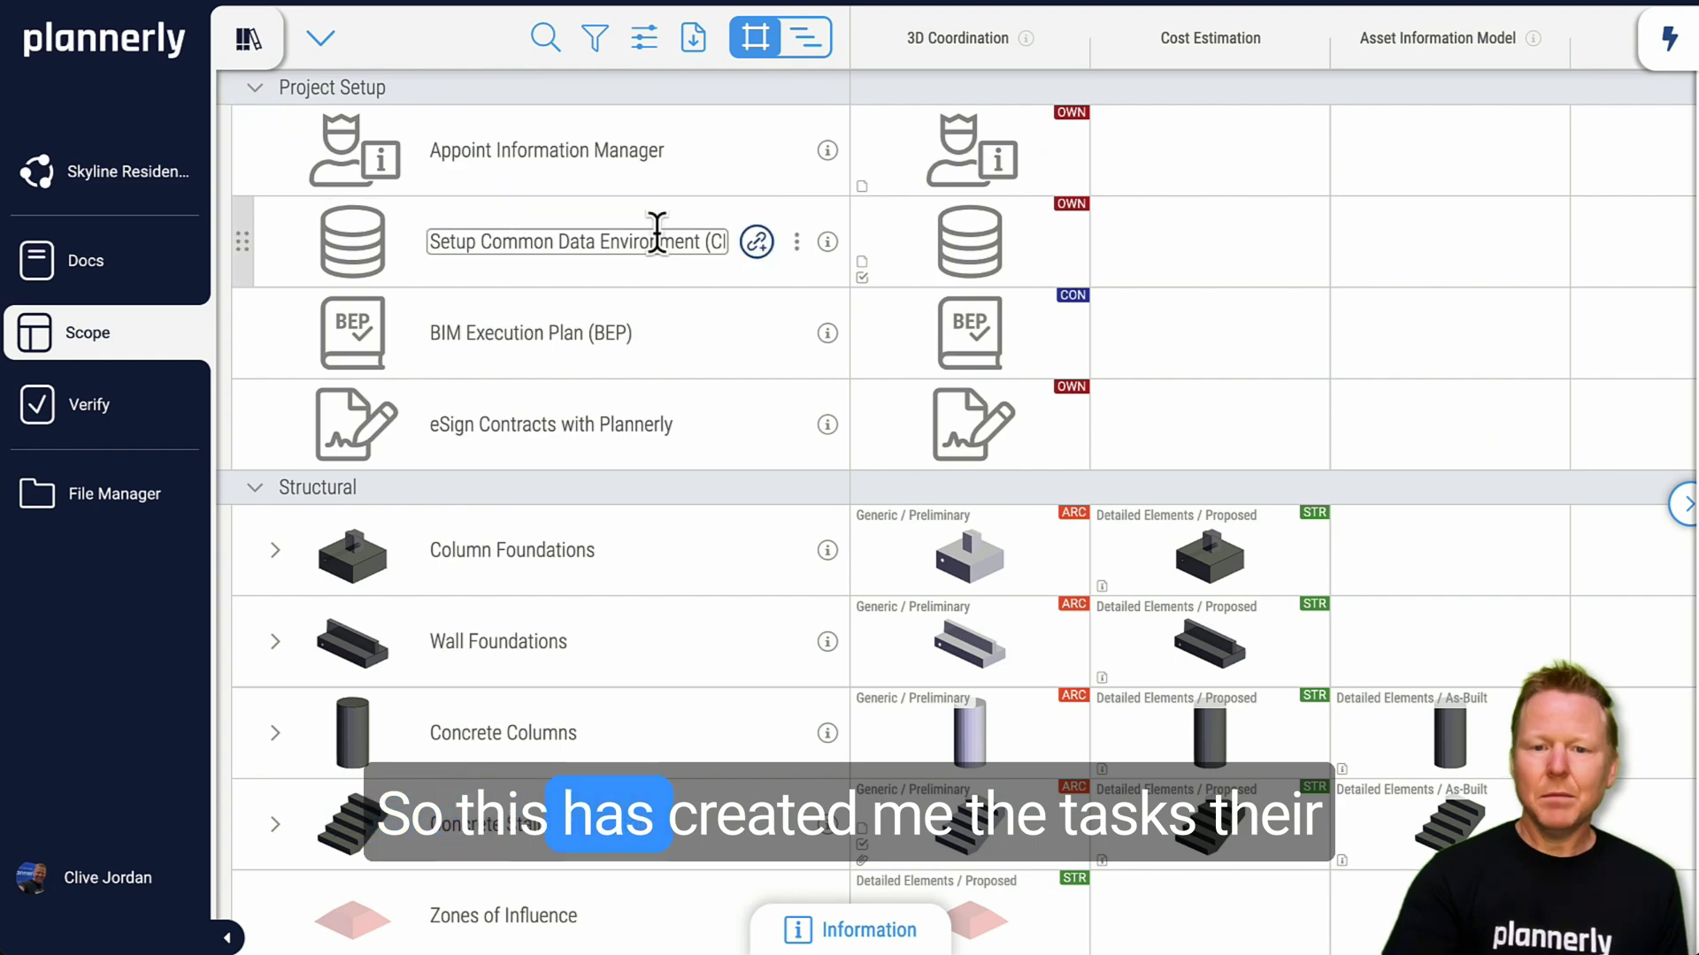
pyautogui.click(971, 235)
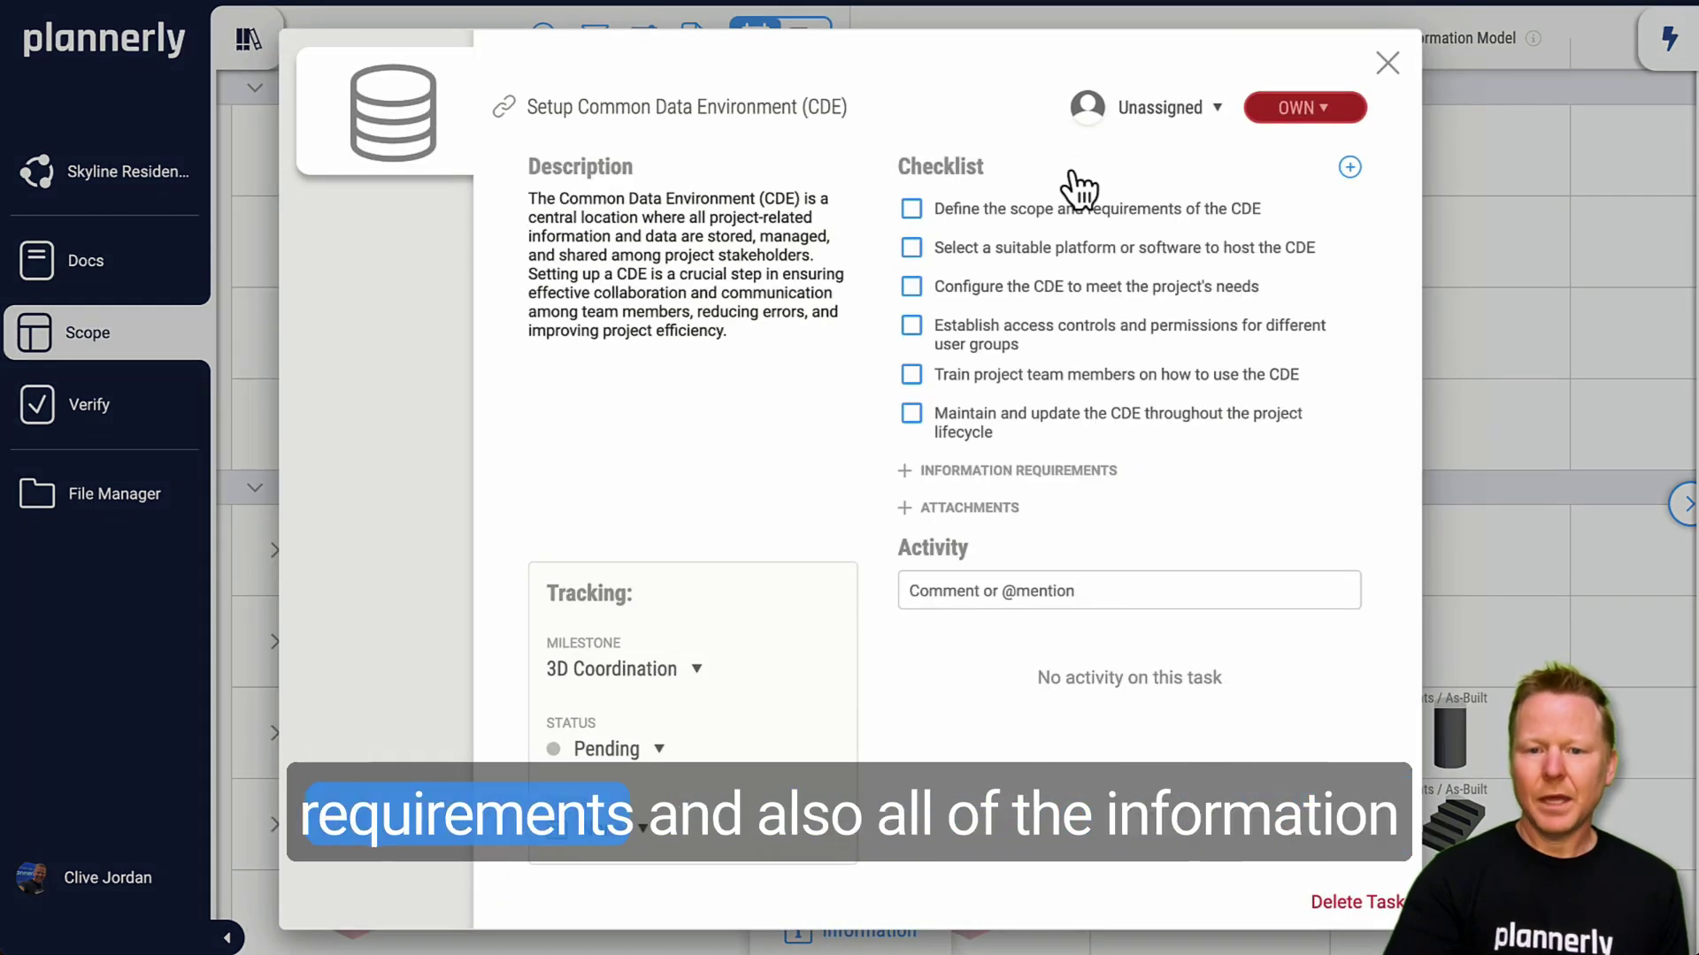
pyautogui.click(1551, 419)
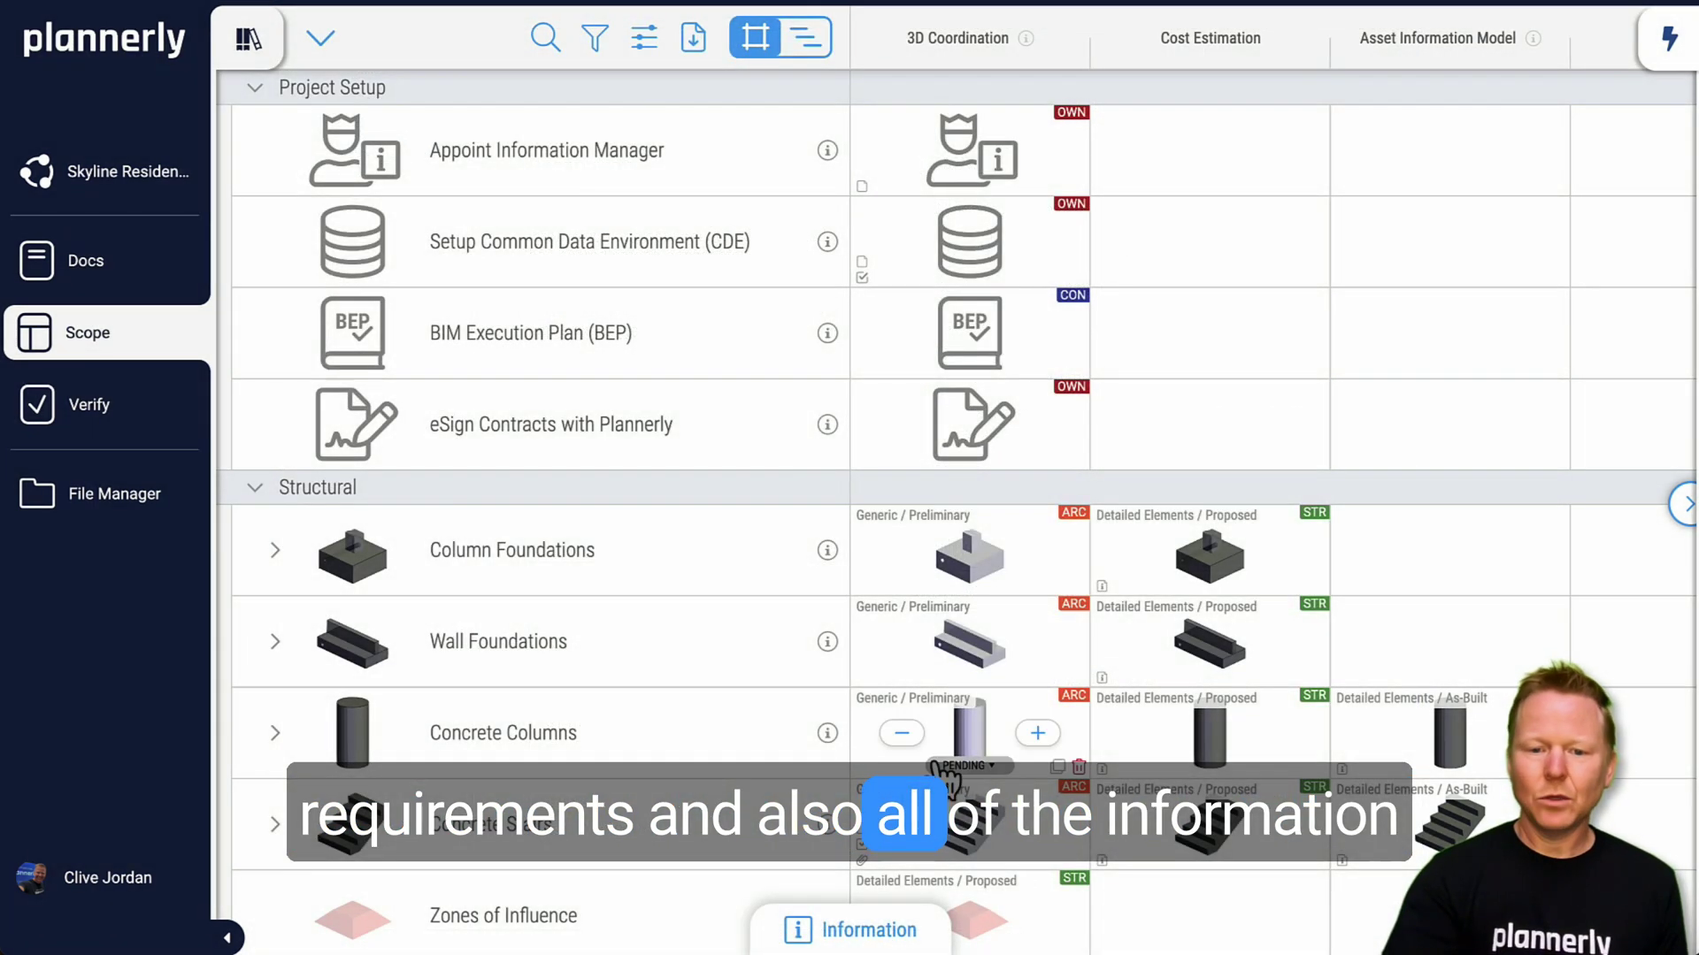
# Step: Review the project information requirements list, then close it
pyautogui.click(862, 927)
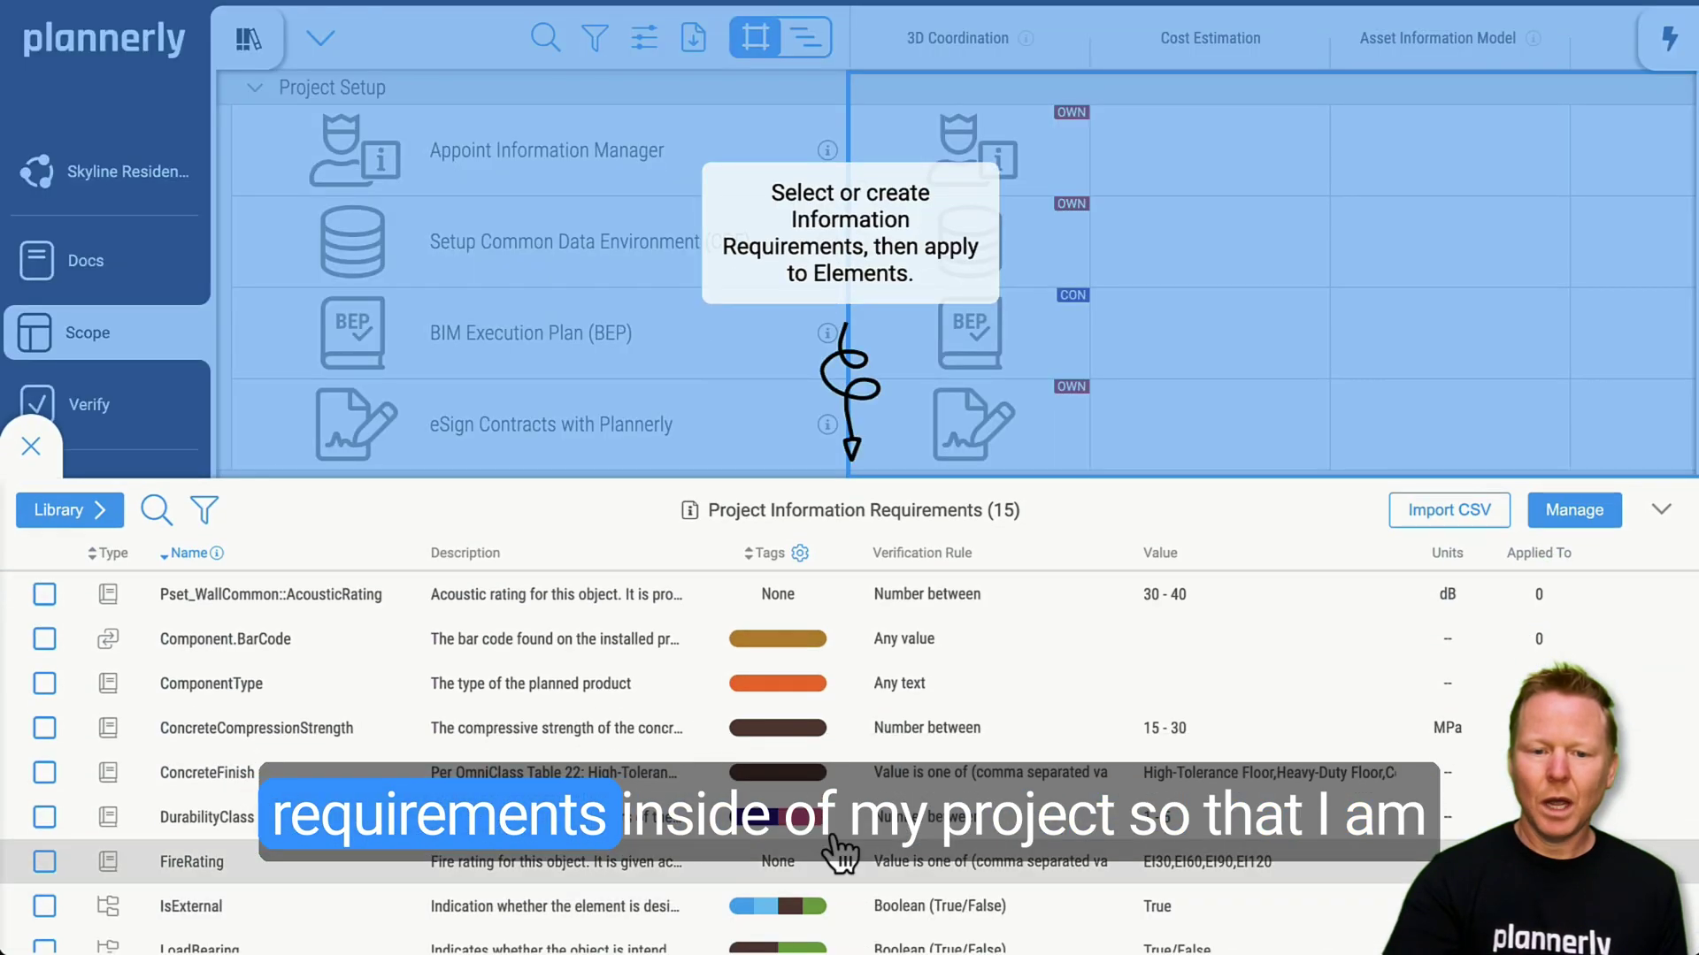
pyautogui.scroll(-5, 836, 854)
pyautogui.scroll(5, 556, 646)
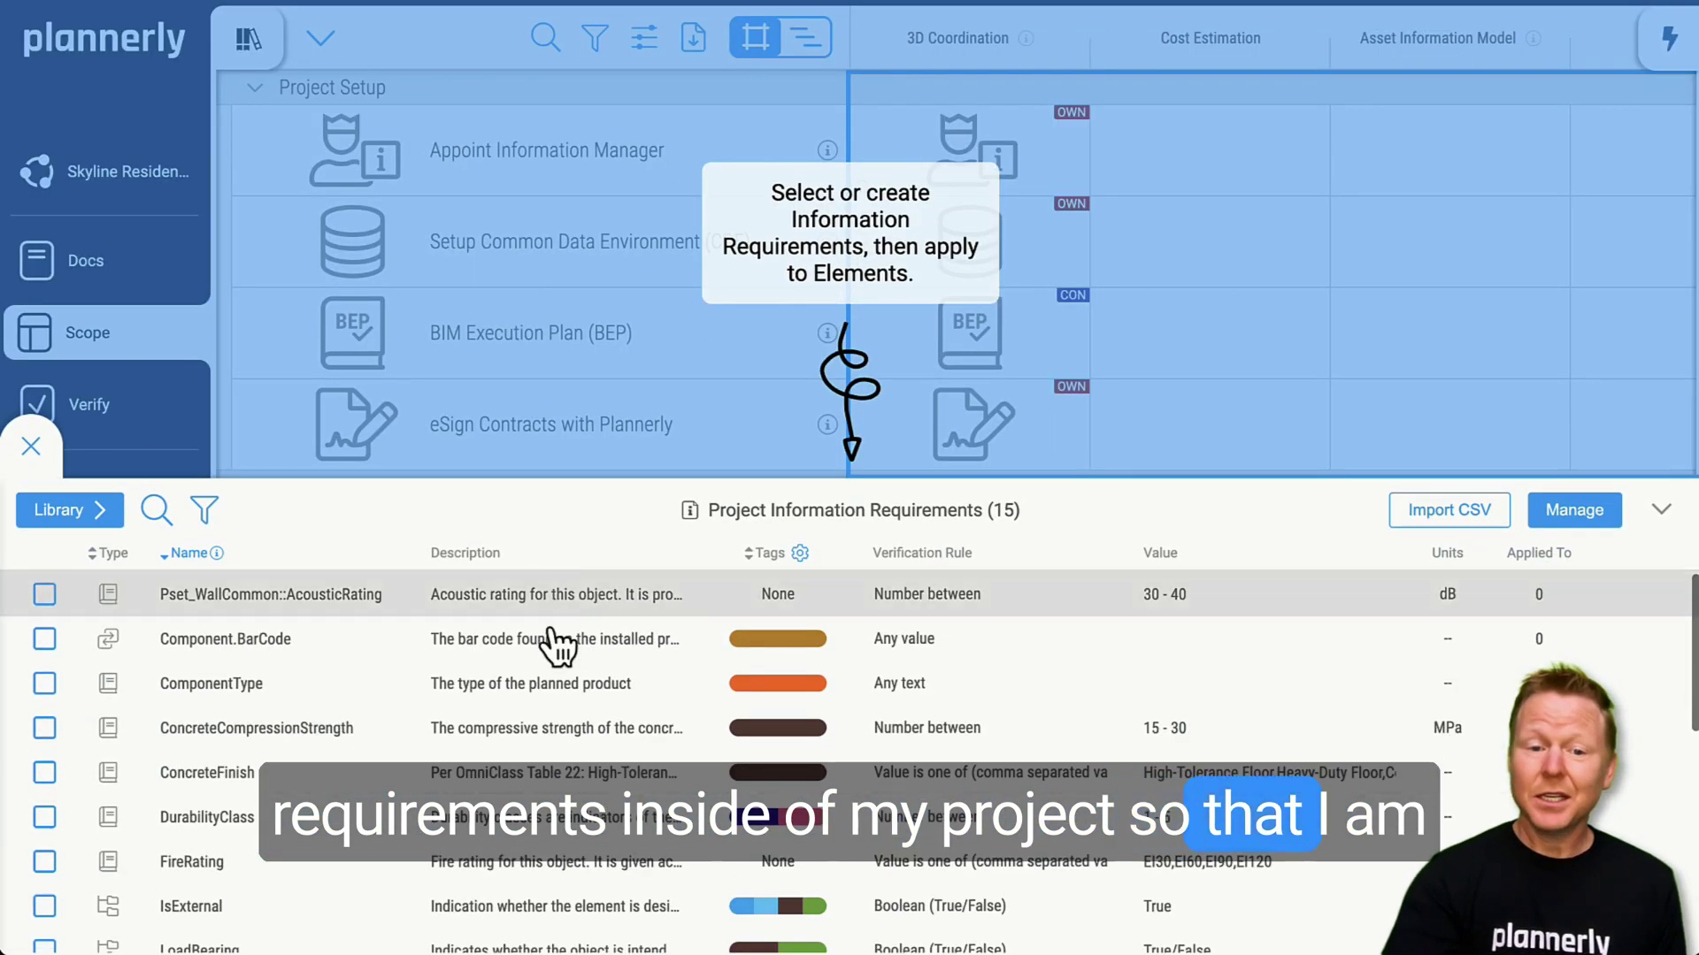
pyautogui.click(31, 446)
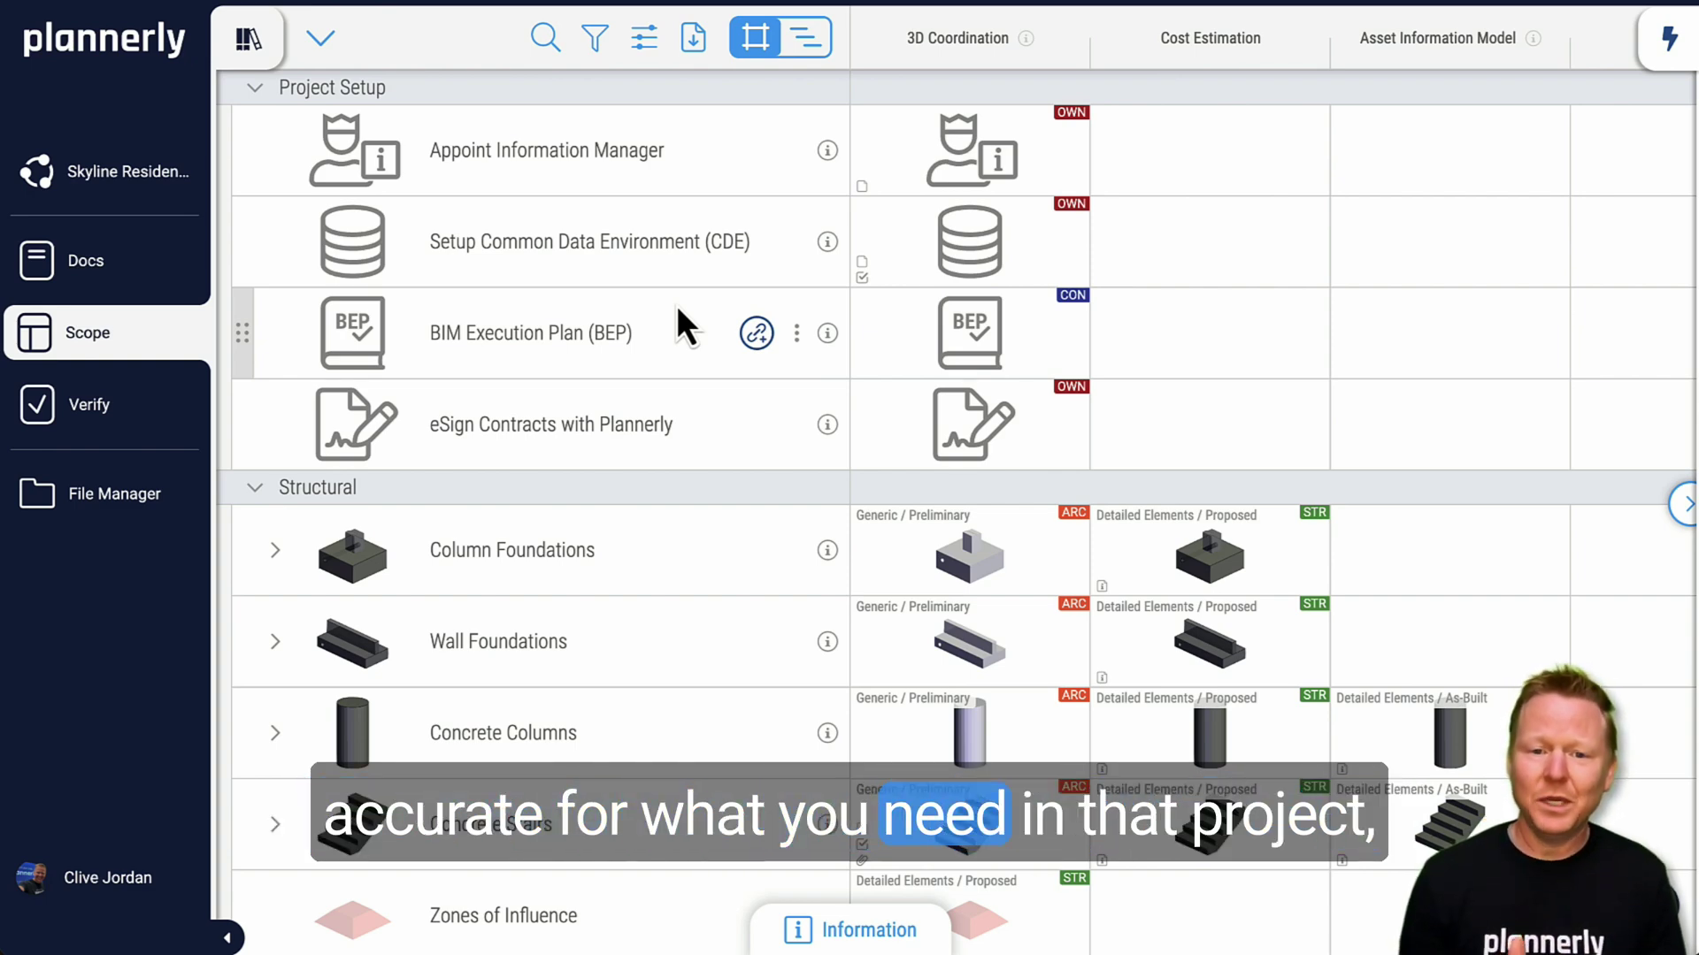
pyautogui.scroll(-7, 678, 310)
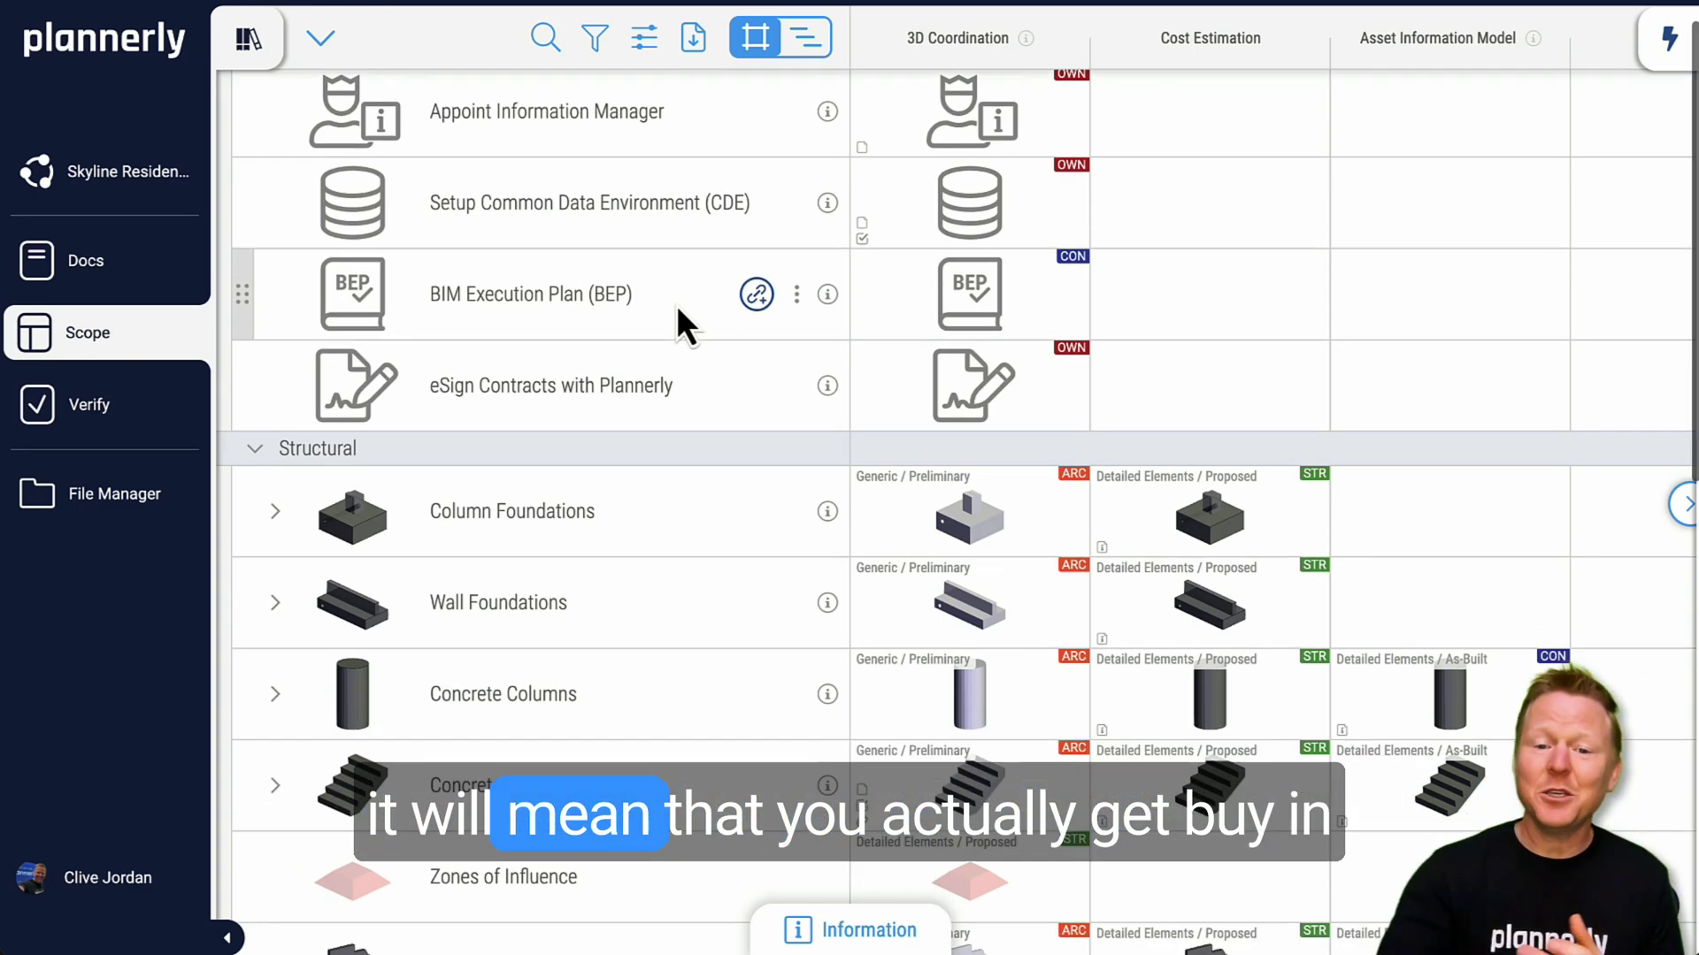
pyautogui.scroll(-2, 677, 309)
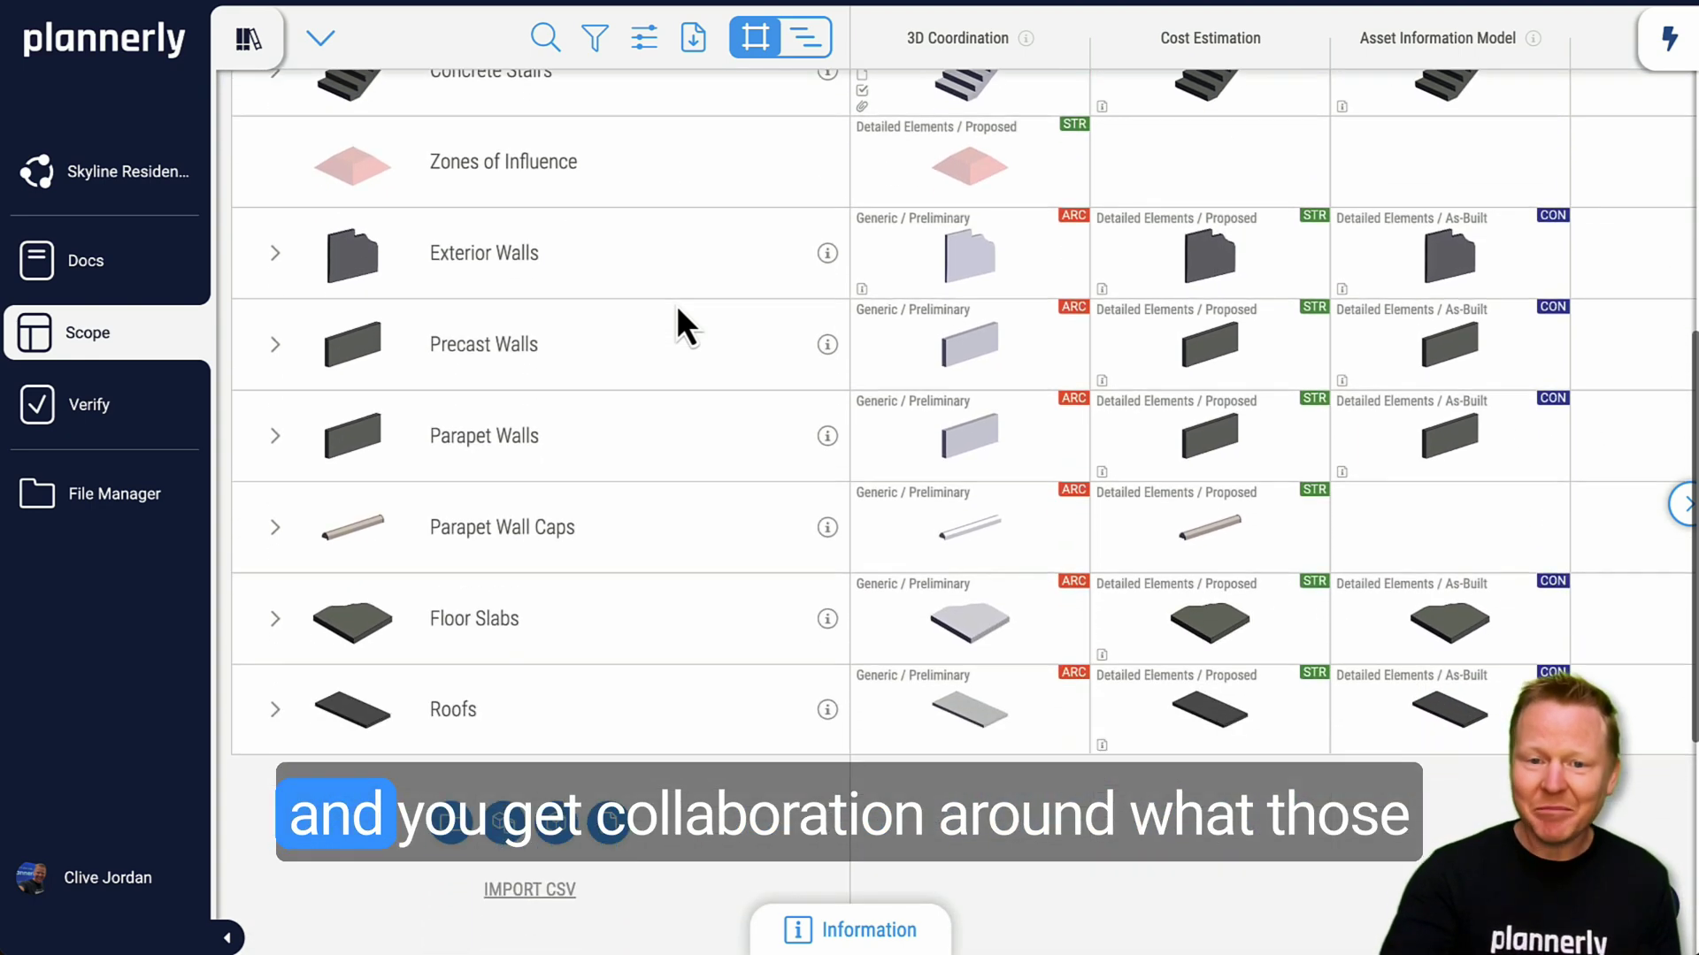
pyautogui.scroll(1, 677, 309)
pyautogui.scroll(9, 678, 310)
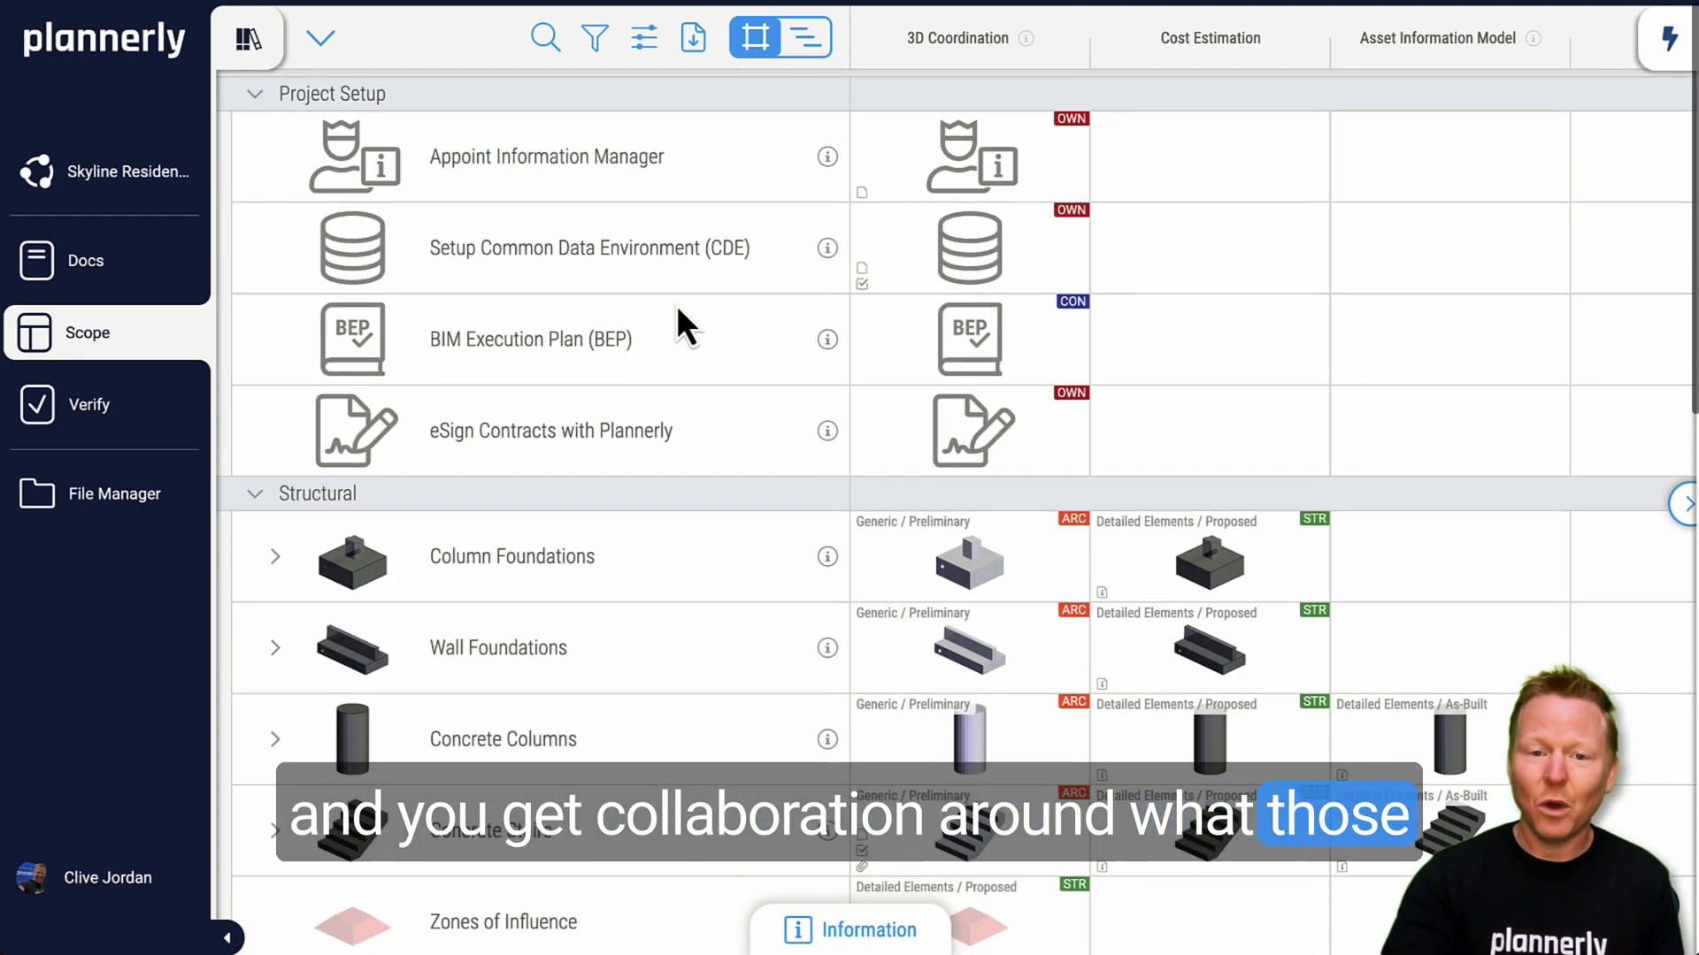